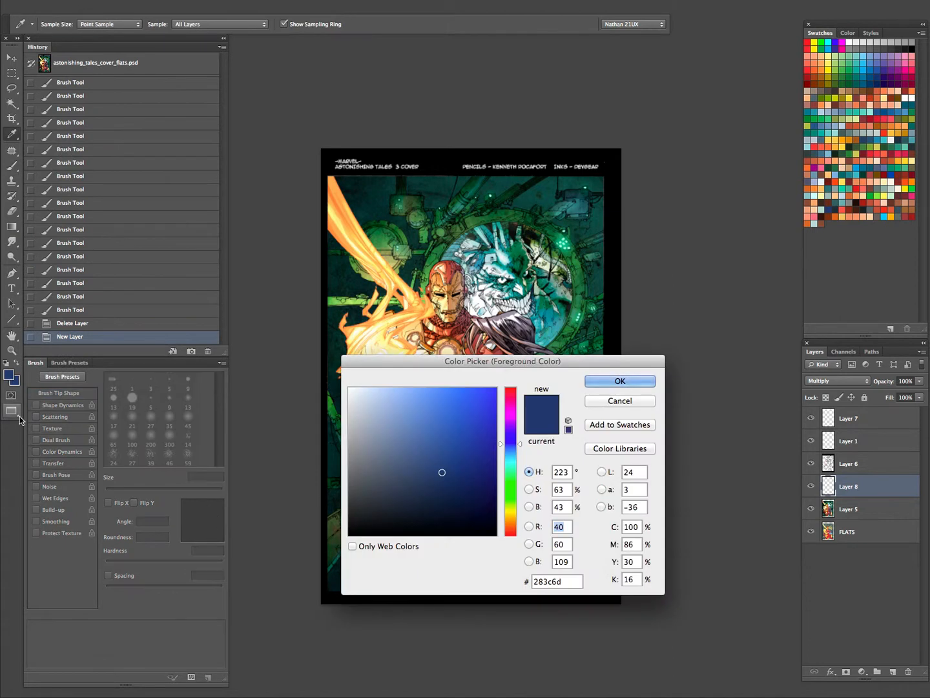
- Accept dark blue #283c6d as the foreground colour and choose the soft brush preset for painting
left_click_drag(613, 361, 597, 306)
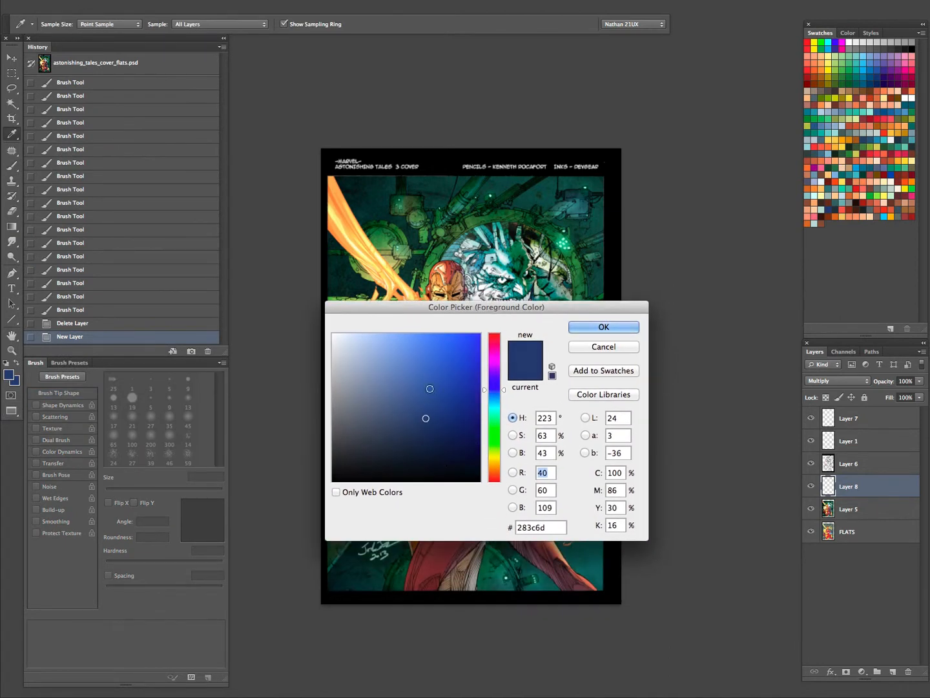
left_click(617, 326)
key("z")
mouse_move(572, 416)
left_mouse_down()
mouse_move(590, 411)
mouse_move(580, 416)
left_mouse_up()
key("b")
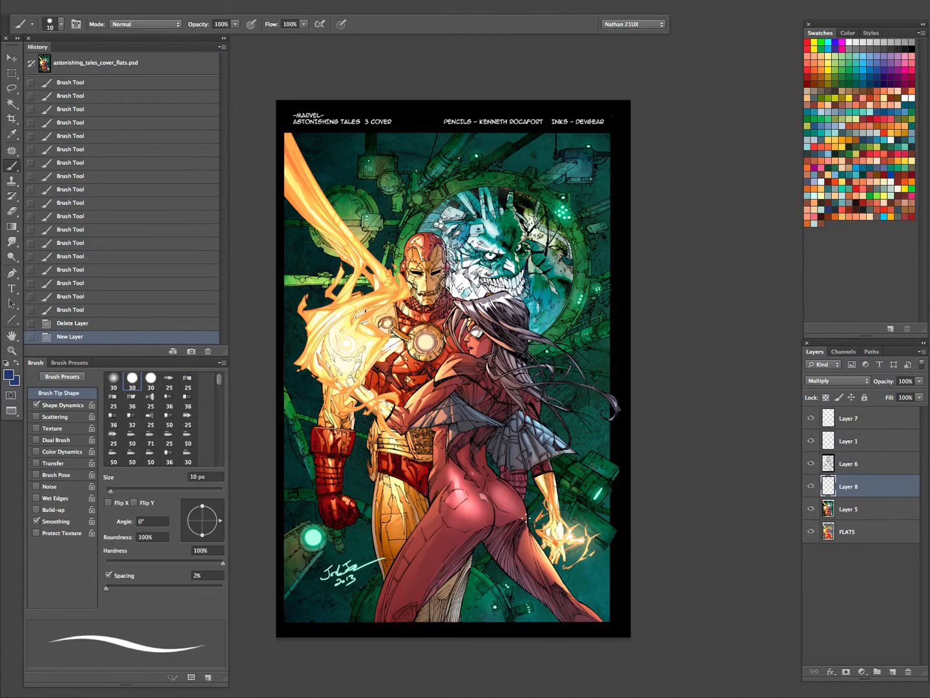
left_click(24, 24)
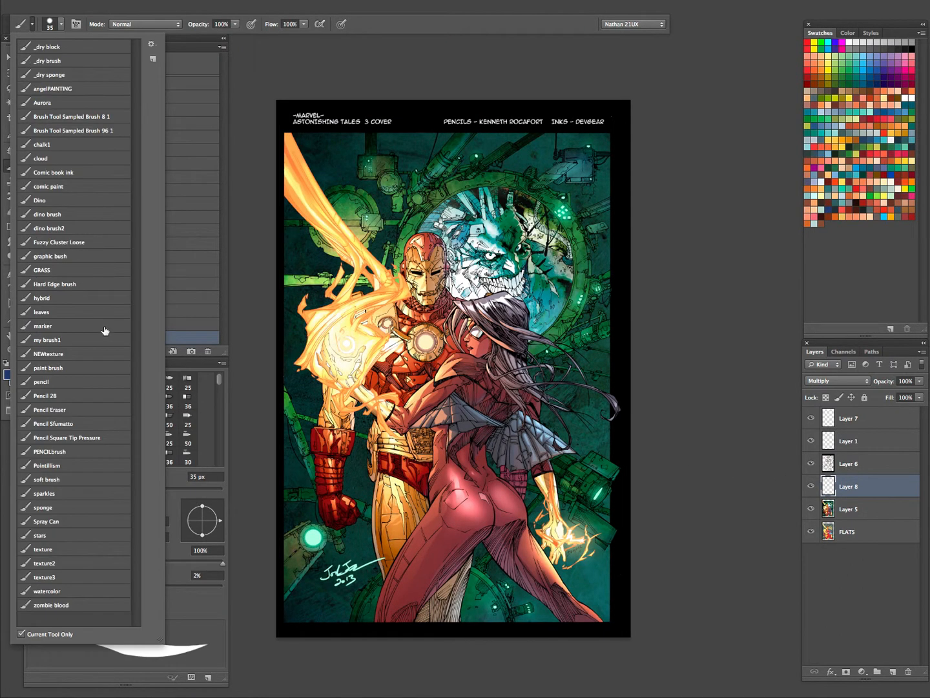
left_click(365, 29)
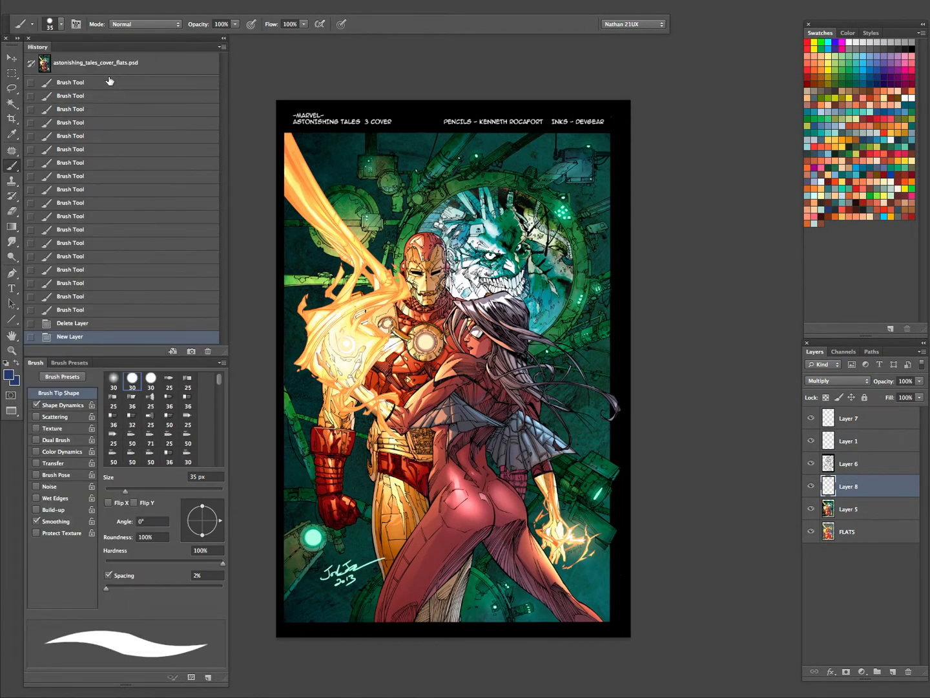
left_click(32, 24)
left_click(59, 481)
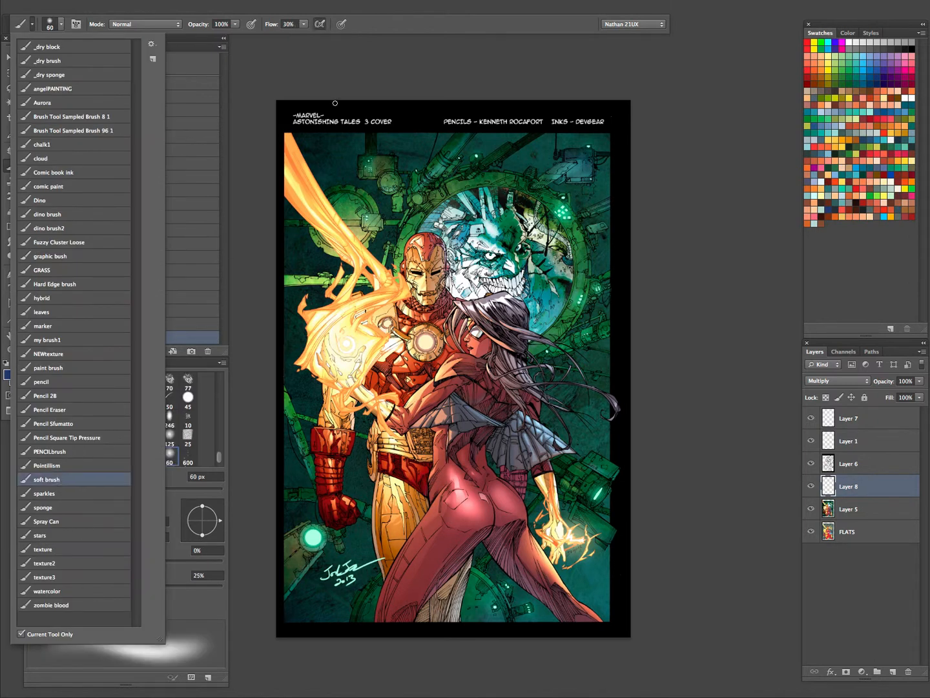
left_click(374, 24)
- Select the background colour area from the FLATS layer with the Magic Wand, then activate Layer 8 and hide the selection edges
left_click(855, 530)
key("w")
left_click(595, 431)
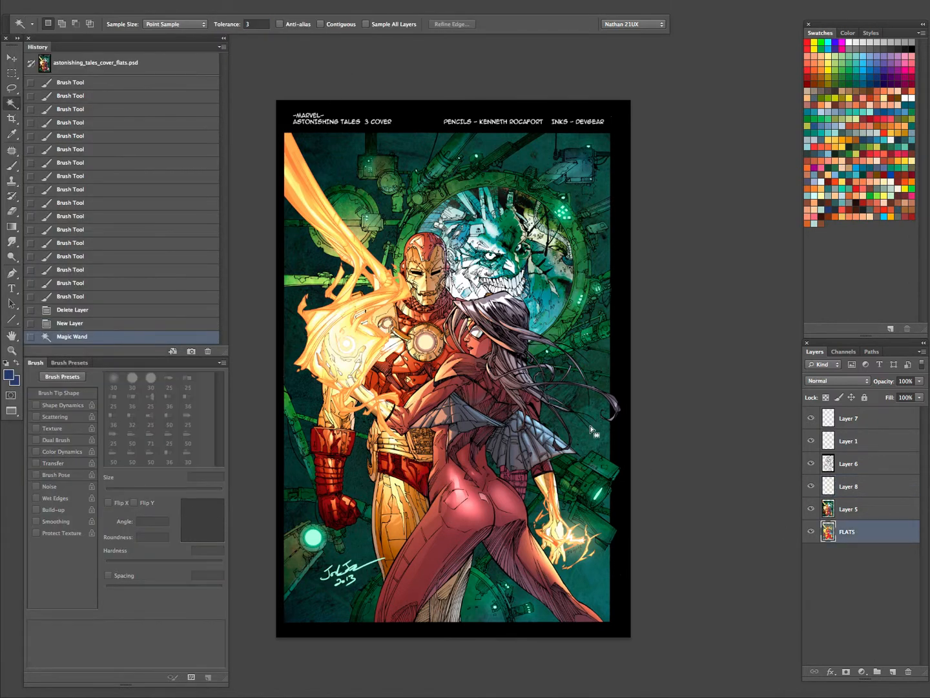
left_click(857, 508)
left_click(852, 495)
key("ctrl+d")
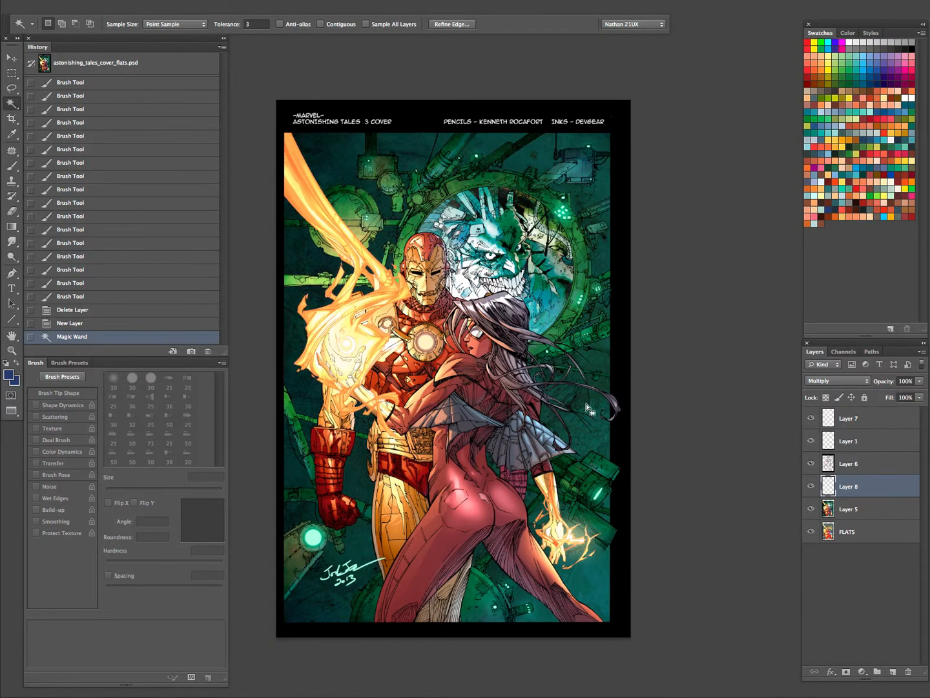
- Enlarge the soft brush to 1100 px and paint blue shadow down the background's upper and middle right side
key("b")
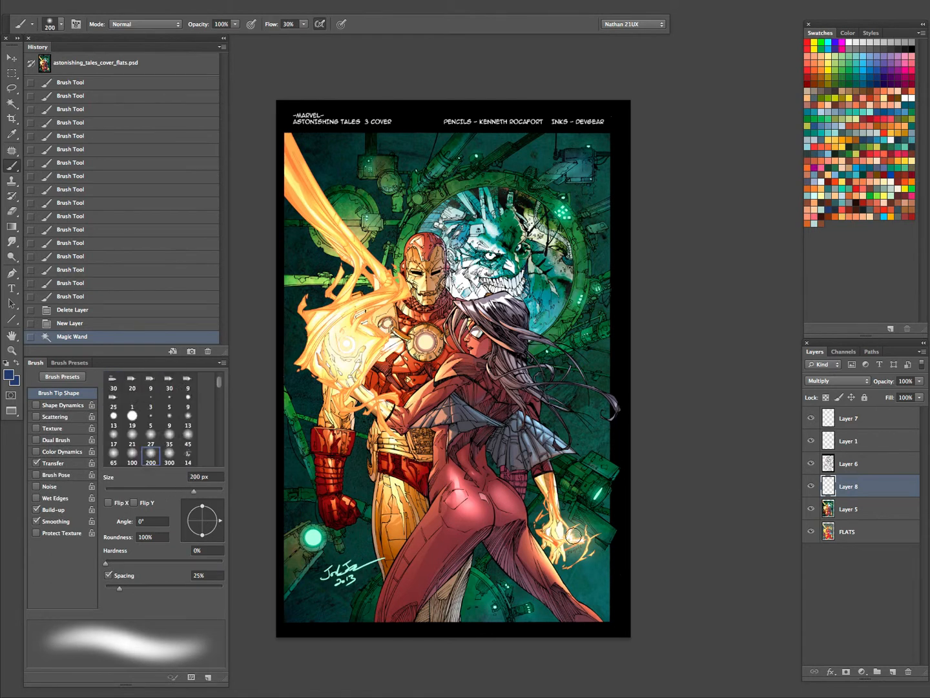
key("bracketright")
key("bracketright")
key("bracketright")
key("bracketright")
key("bracketright")
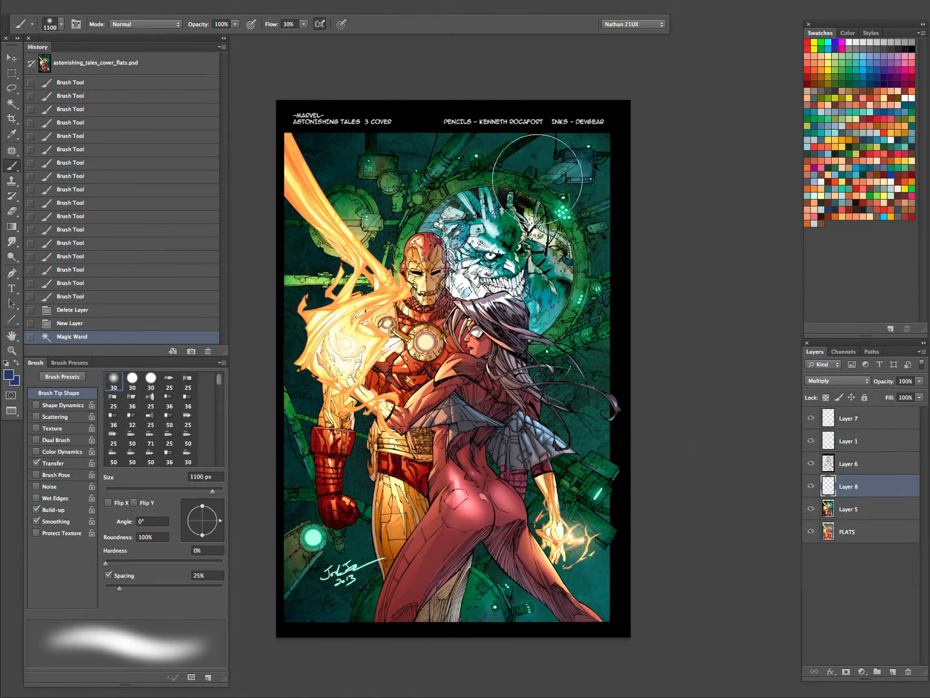
left_click_drag(535, 156, 601, 323)
left_click_drag(590, 259, 568, 434)
left_click_drag(554, 476, 588, 420)
- Enlarge the soft brush further and darken the background along the right edge, across the bottom and around the upper right
key("bracketright")
key("bracketright")
left_click_drag(614, 375, 597, 427)
mouse_move(597, 439)
left_mouse_down()
mouse_move(602, 494)
mouse_move(543, 587)
mouse_move(626, 541)
left_mouse_up()
left_click_drag(610, 554, 508, 572)
left_click_drag(485, 500, 397, 521)
mouse_move(457, 562)
left_mouse_down()
mouse_move(601, 606)
mouse_move(639, 565)
left_mouse_up()
left_click_drag(618, 363, 575, 418)
mouse_move(574, 401)
left_mouse_down()
mouse_move(580, 316)
mouse_move(531, 136)
left_mouse_up()
mouse_move(532, 137)
left_mouse_down()
mouse_move(470, 154)
mouse_move(614, 177)
left_mouse_up()
mouse_move(614, 188)
left_mouse_down()
mouse_move(573, 373)
mouse_move(501, 533)
left_mouse_up()
key("w")
- Erase some shadow from the background's upper right with a soft 1000 px eraser
key("e")
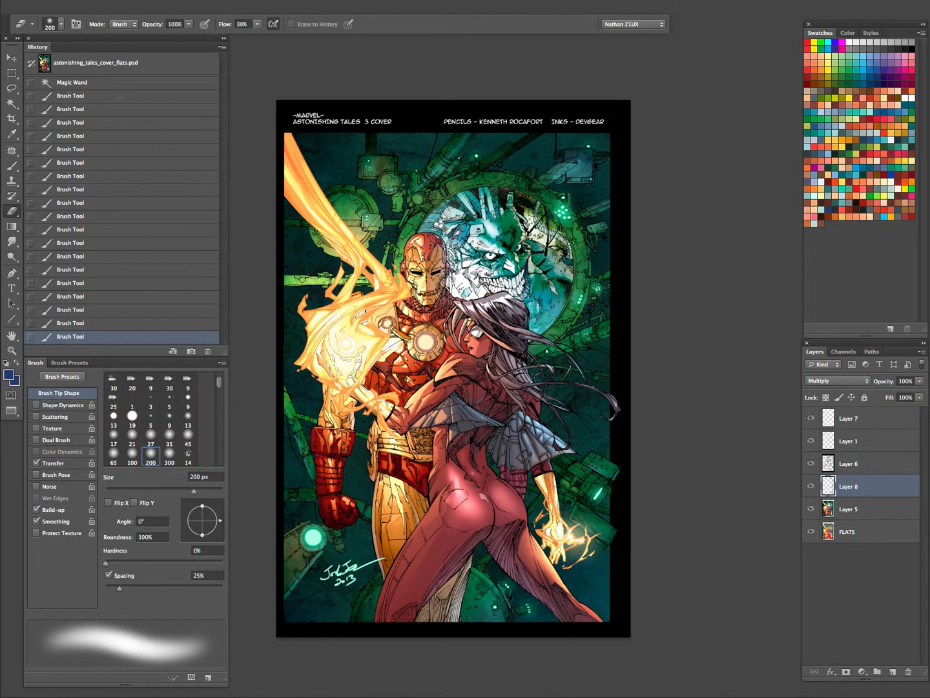
key("bracketright")
key("bracketright")
key("bracketright")
key("bracketright")
key("bracketright")
key("bracketright")
left_click_drag(587, 168, 581, 313)
mouse_move(599, 206)
left_mouse_down()
mouse_move(582, 223)
mouse_move(590, 209)
left_mouse_up()
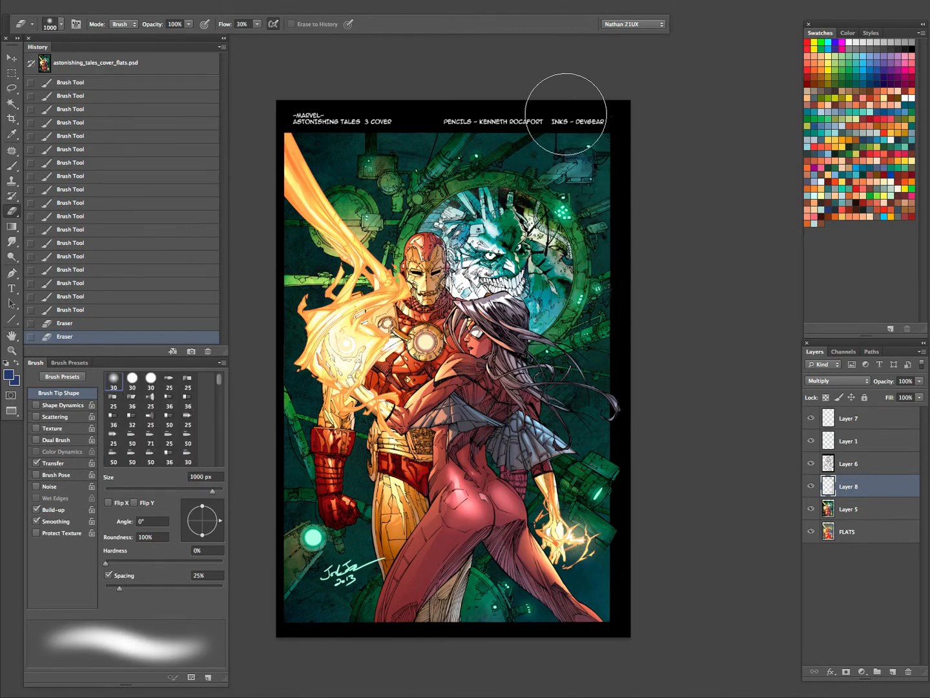
- Step back two edits and erase shadow across the upper background, around the skull-faced circle and along the lower right edge
key("super+alt+z")
key("super+alt+z")
mouse_move(601, 136)
left_mouse_down()
mouse_move(590, 258)
mouse_move(598, 220)
left_mouse_up()
left_click_drag(598, 220, 508, 173)
left_click_drag(403, 135, 536, 245)
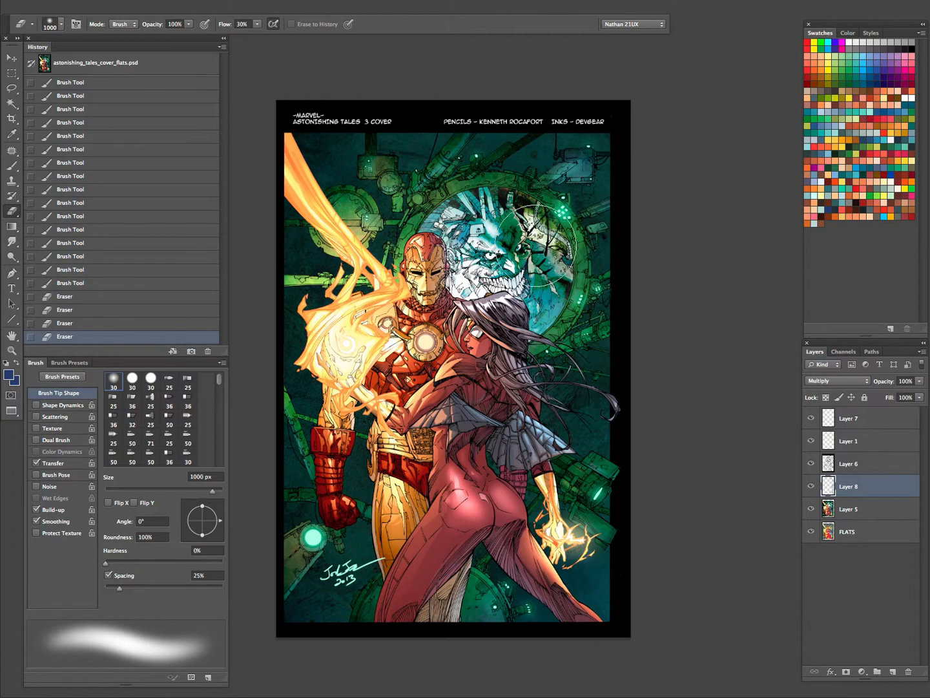
mouse_move(613, 436)
left_mouse_down()
mouse_move(546, 622)
mouse_move(644, 556)
left_mouse_up()
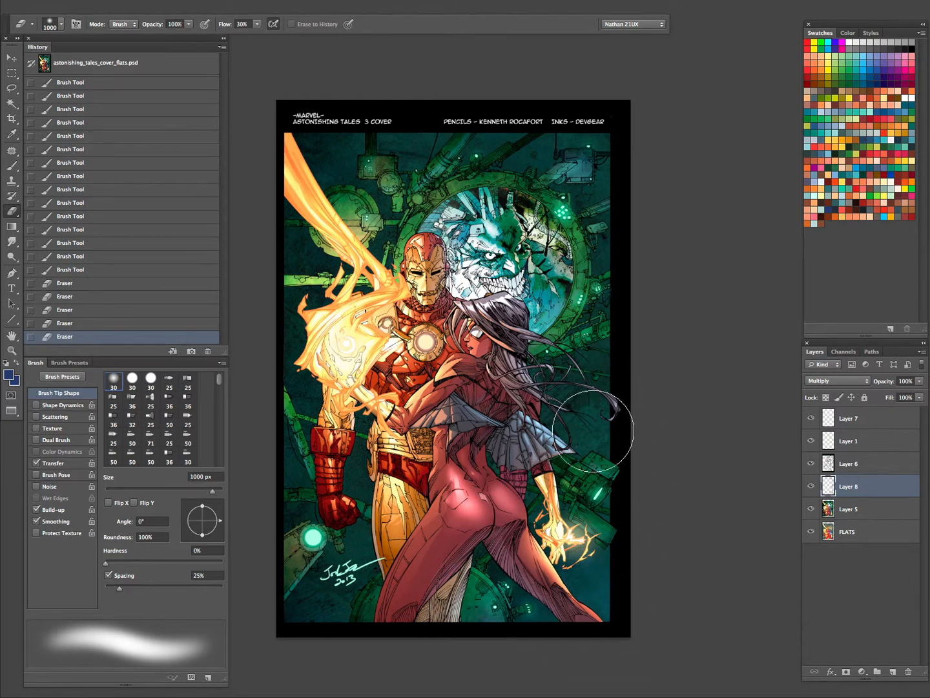
- Paint more shadow into the background around the woman with the 1500 px soft brush
key("b")
mouse_move(607, 388)
left_mouse_down()
mouse_move(532, 476)
mouse_move(539, 355)
mouse_move(510, 382)
left_mouse_up()
left_click_drag(473, 413, 423, 462)
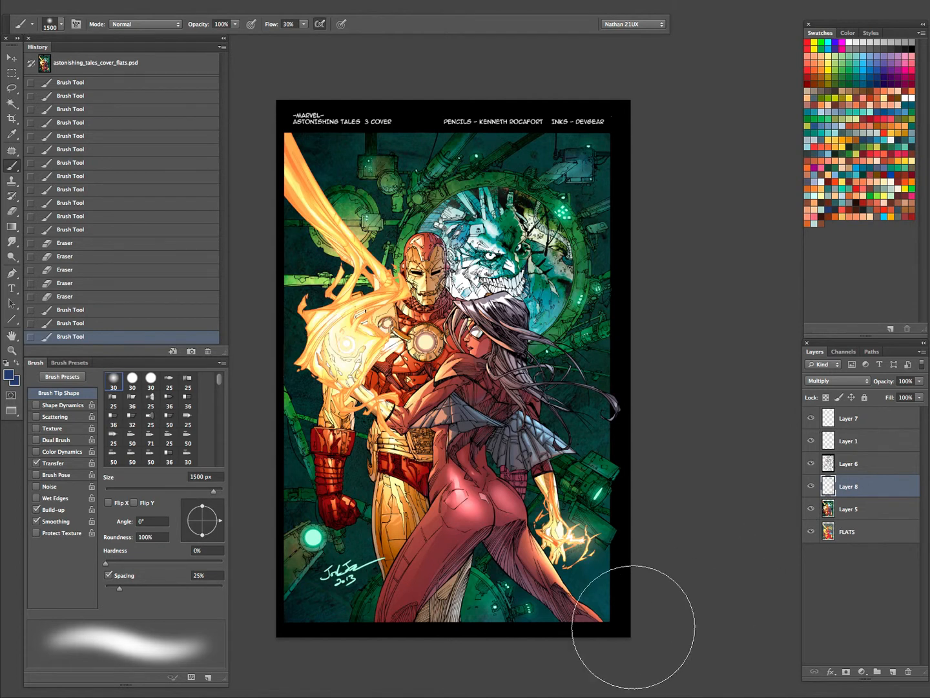
- Replace the background selection with Iron Man's armour regions picked from the FLATS layer, and check the selection in Quick Mask
mouse_move(558, 549)
left_mouse_down()
mouse_move(562, 457)
mouse_move(571, 536)
left_mouse_up()
left_click(849, 538)
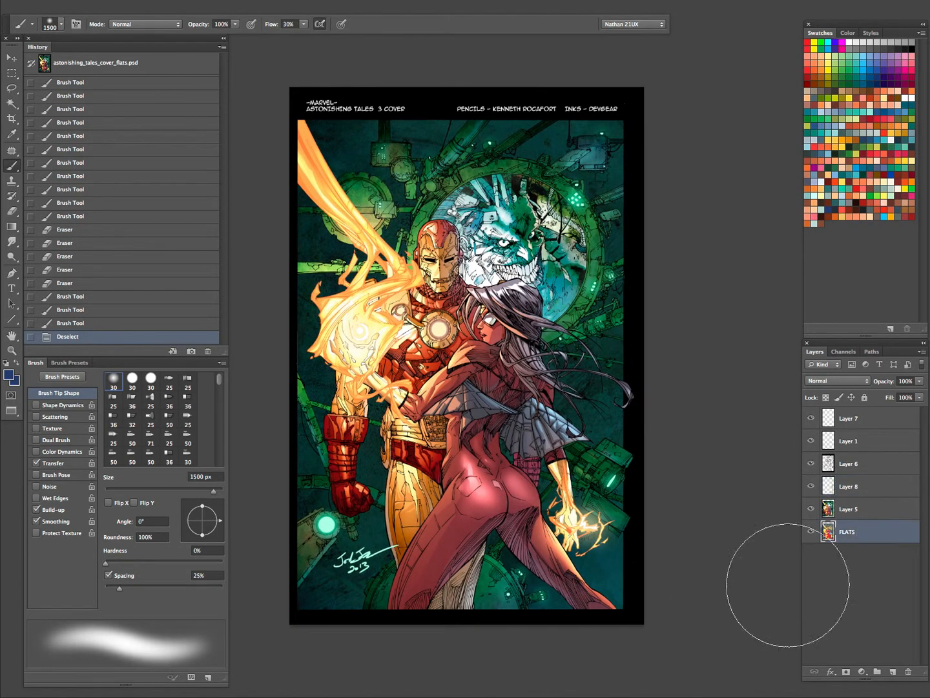
key("w")
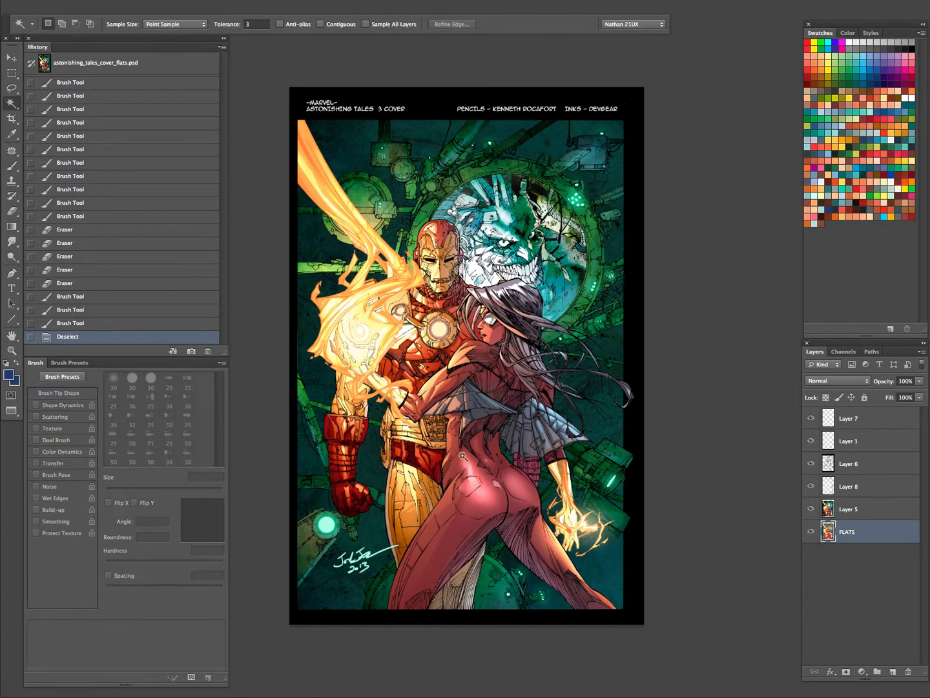
left_click(462, 339)
left_click(465, 326, "shift")
left_click(458, 295, "shift")
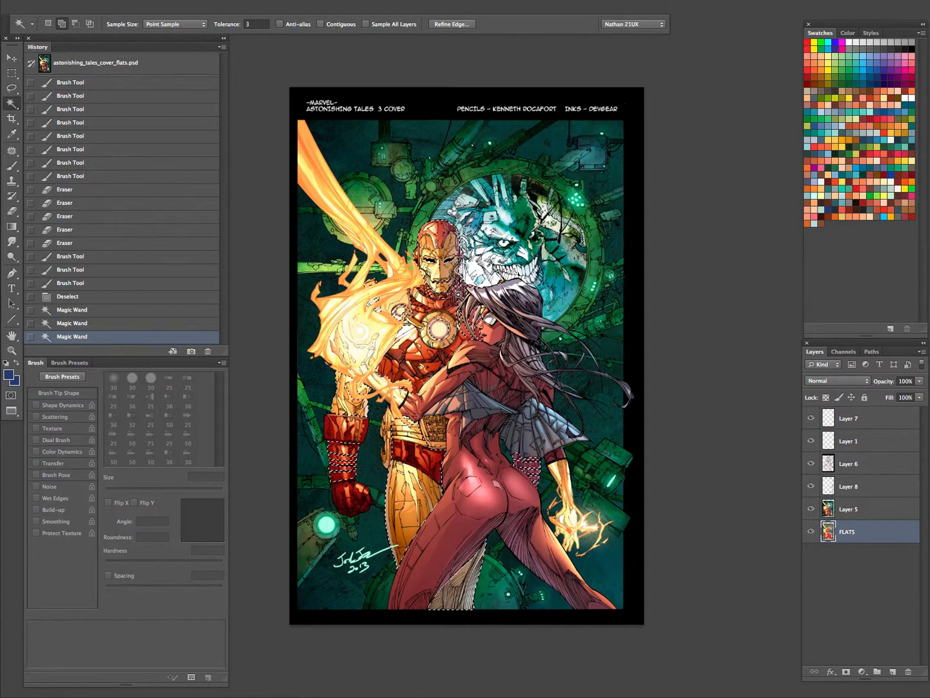
left_click(458, 294, "shift")
left_click(442, 428, "shift")
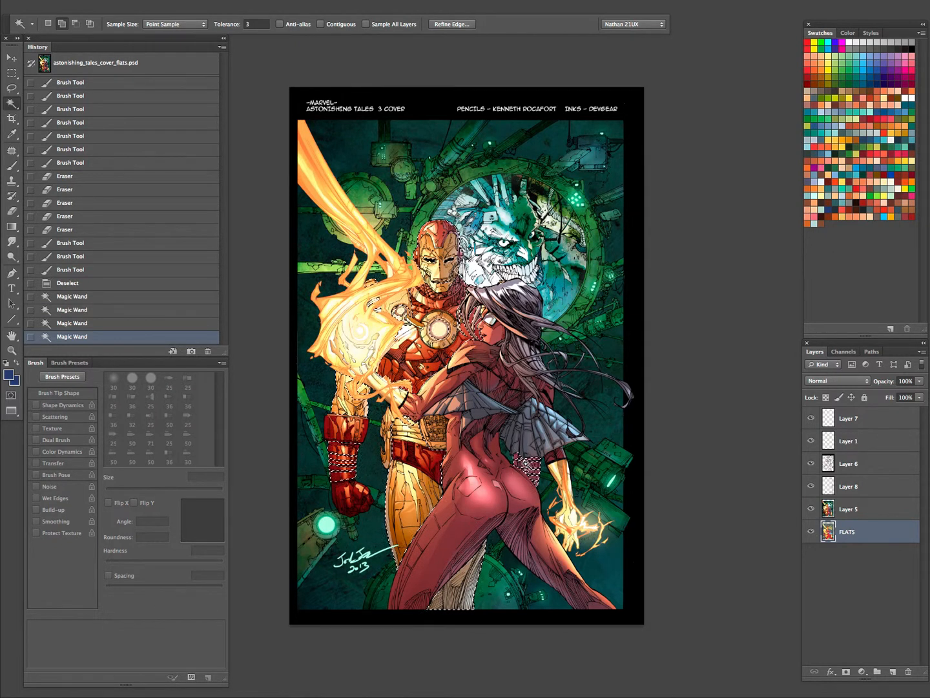
left_click(436, 435, "shift")
left_click(465, 429, "shift")
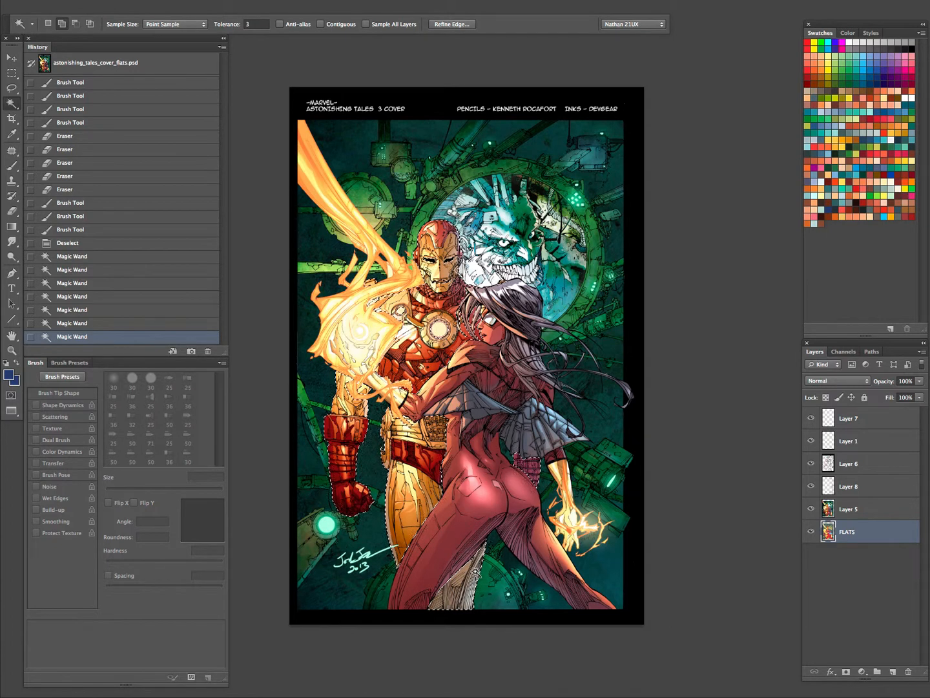
key("q")
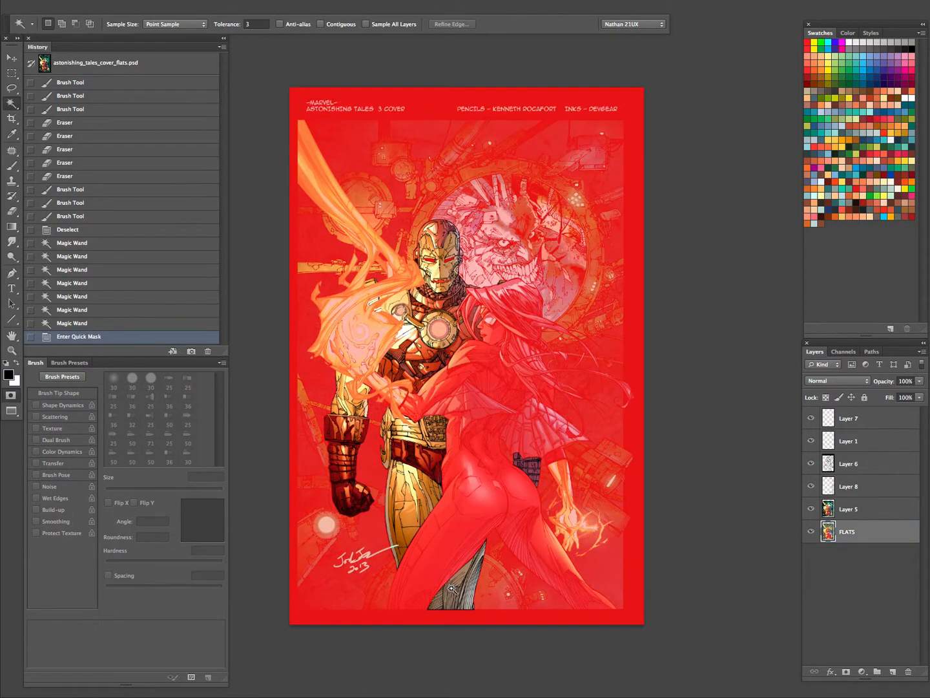
key("q")
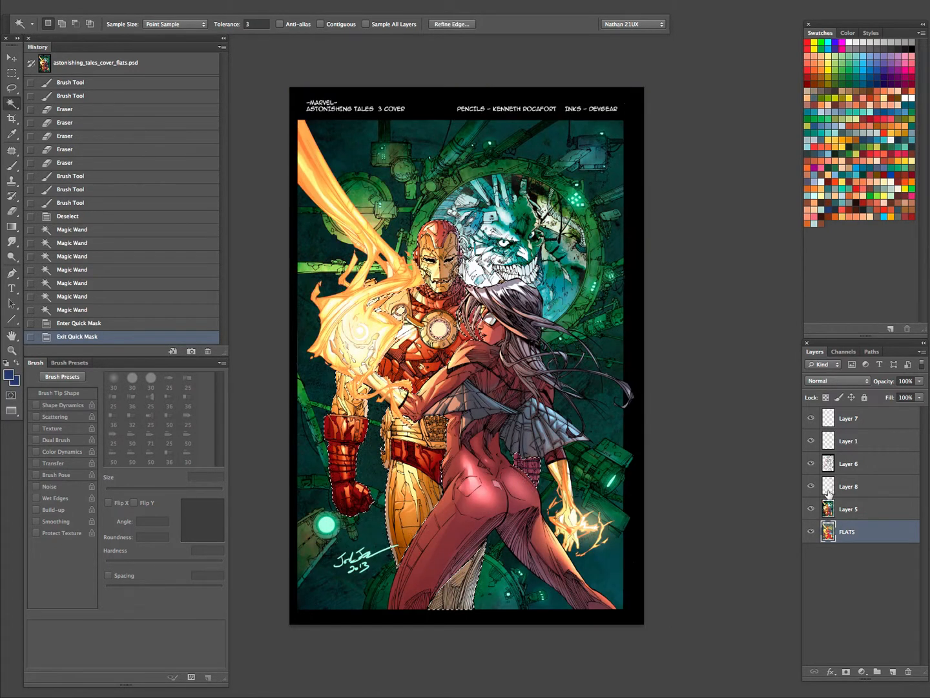
- Return to Layer 8, hide the selection edges and paint shadow on Iron Man's torso beside the woman, reducing the brush to 1000 px
left_click(845, 486)
key("ctrl+h")
key("b")
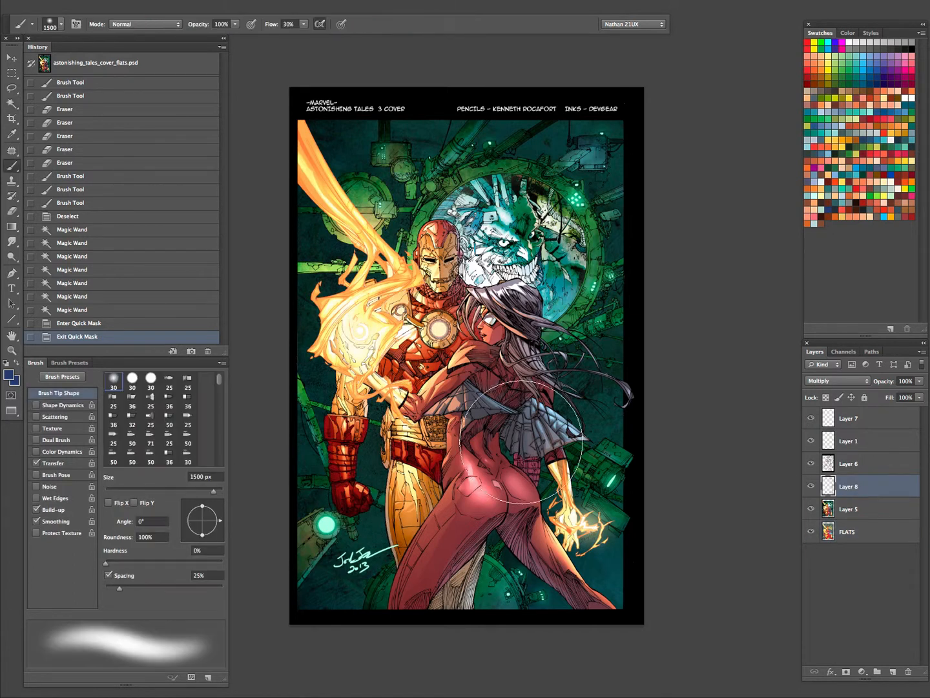
mouse_move(500, 379)
left_mouse_down()
mouse_move(485, 452)
mouse_move(485, 417)
left_mouse_up()
key("bracketleft")
key("bracketleft")
key("bracketleft")
key("bracketleft")
mouse_move(431, 378)
left_mouse_down()
mouse_move(495, 338)
mouse_move(485, 381)
left_mouse_up()
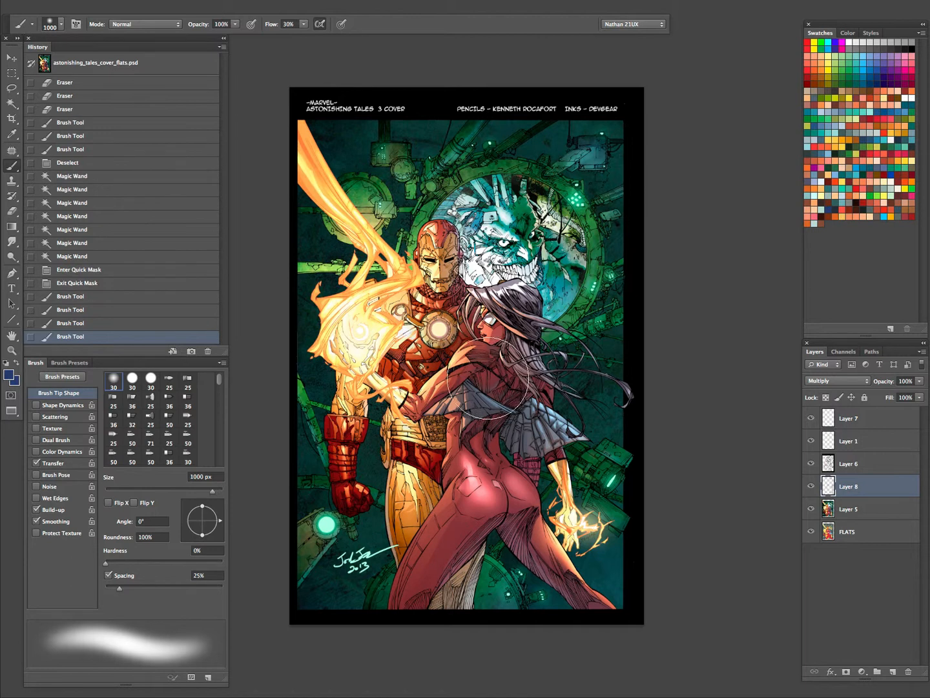
- Paint soft shadow down Iron Man's waist and legs behind the woman
left_click_drag(459, 514, 461, 425)
left_click_drag(436, 563, 454, 482)
mouse_move(452, 495)
left_mouse_down()
mouse_move(437, 577)
mouse_move(474, 576)
mouse_move(439, 671)
left_mouse_up()
mouse_move(541, 464)
left_mouse_down()
mouse_move(551, 475)
mouse_move(458, 556)
left_mouse_up()
mouse_move(461, 450)
left_mouse_down()
mouse_move(434, 603)
mouse_move(457, 480)
mouse_move(399, 632)
left_mouse_up()
- Deepen the shadow on Iron Man's legs and torso with a 600 px brush, and set the brush size to 500 px
key("bracketleft")
key("bracketleft")
left_click_drag(387, 477, 421, 637)
mouse_move(422, 637)
left_mouse_down()
mouse_move(396, 549)
mouse_move(425, 627)
left_mouse_up()
left_click_drag(426, 627, 450, 522)
mouse_move(444, 380)
left_mouse_down()
mouse_move(492, 360)
mouse_move(427, 395)
mouse_move(432, 385)
mouse_move(460, 463)
left_mouse_up()
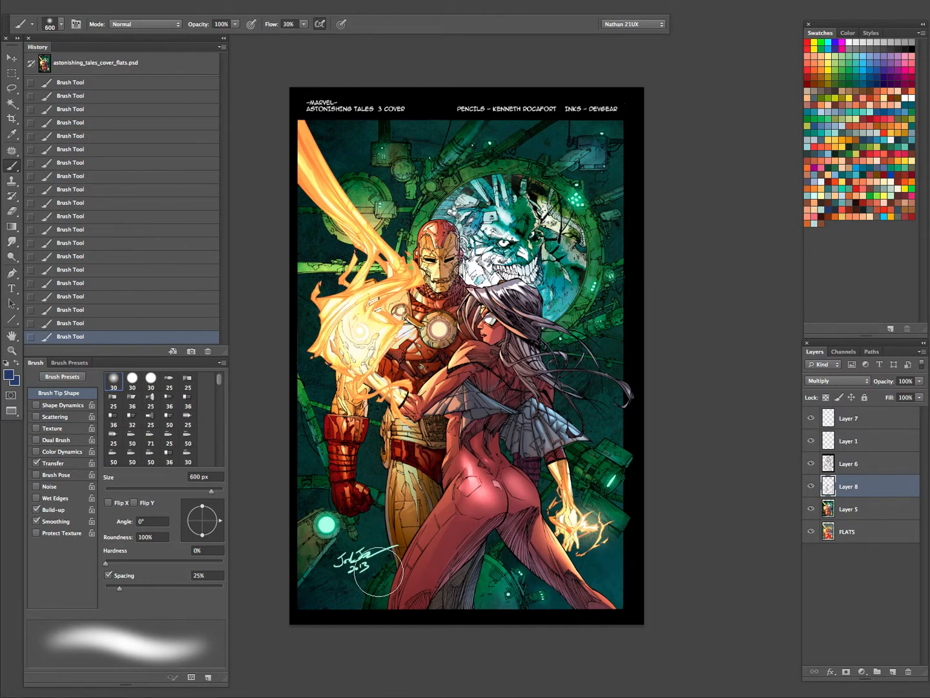
key("bracketleft")
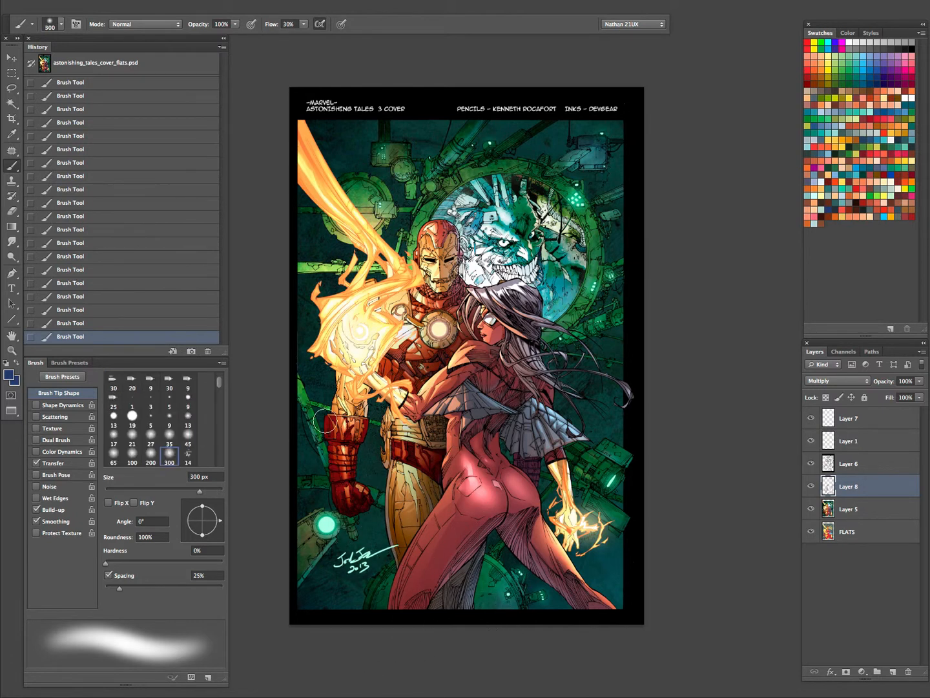
key("bracketright")
key("bracketright")
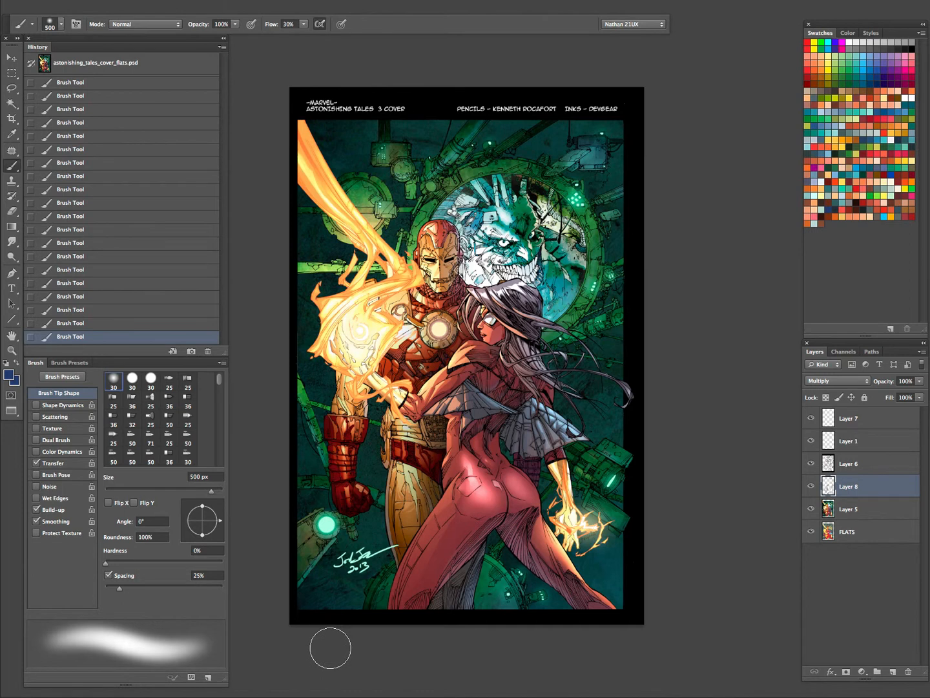
- Erase excess shadow from Iron Man's armour with a soft eraser, first at 250 px and then at 600 px over the chest
key("e")
key("bracketleft")
key("bracketleft")
key("bracketleft")
key("bracketleft")
key("bracketleft")
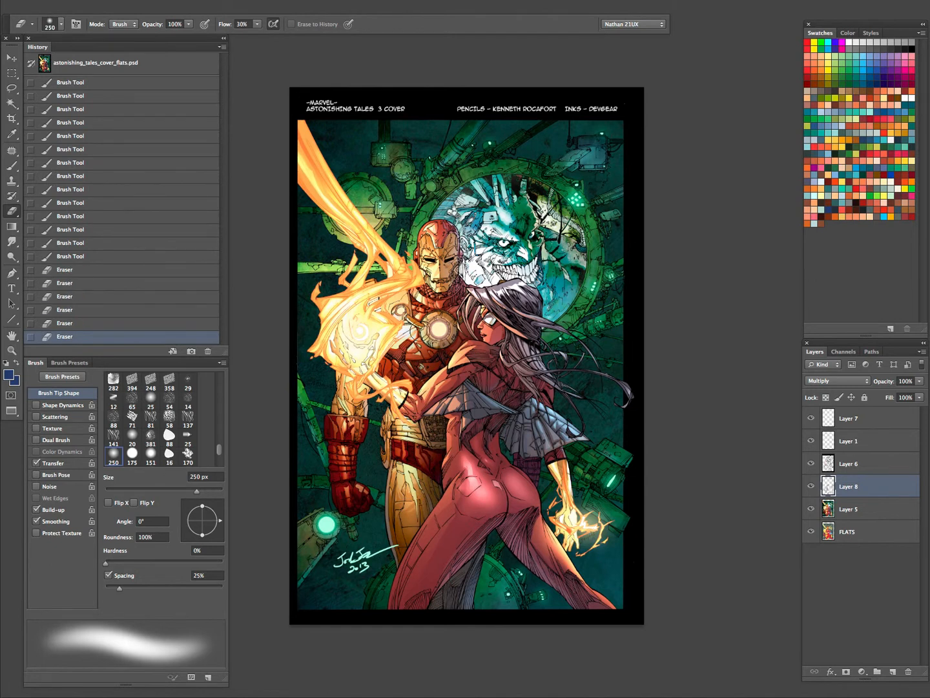
key("bracketright")
key("bracketright")
key("bracketright")
left_click(446, 311)
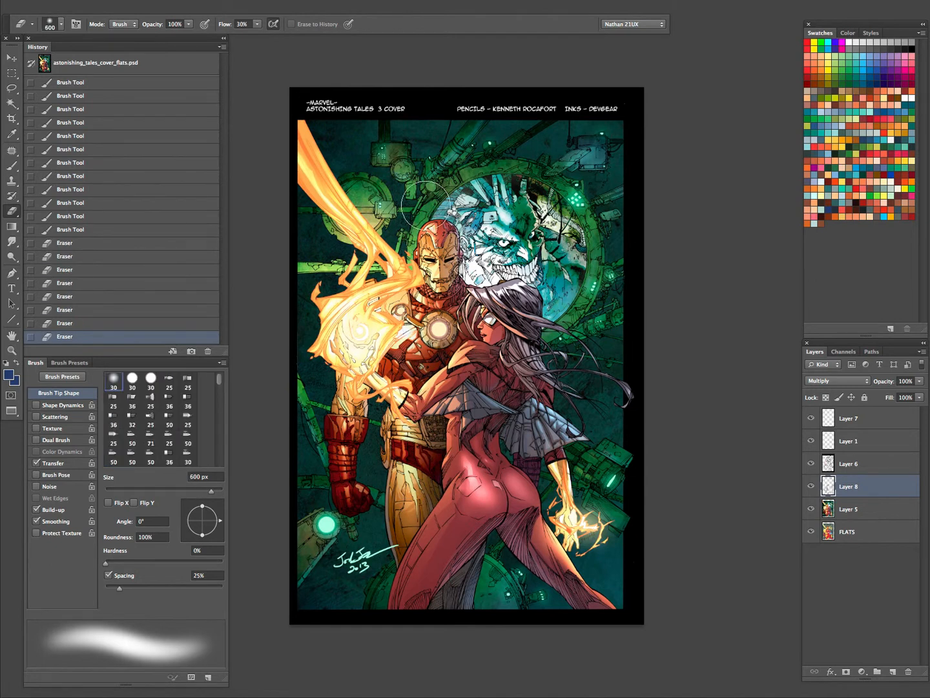
- Show the selection edges and add Iron Man's faceplate and glowing chest disc to the selection from the FLATS layer
key("super+h")
key("w")
left_click(734, 510)
key("super+z")
left_click(845, 533)
left_click(446, 261, "shift")
left_click(446, 283, "shift")
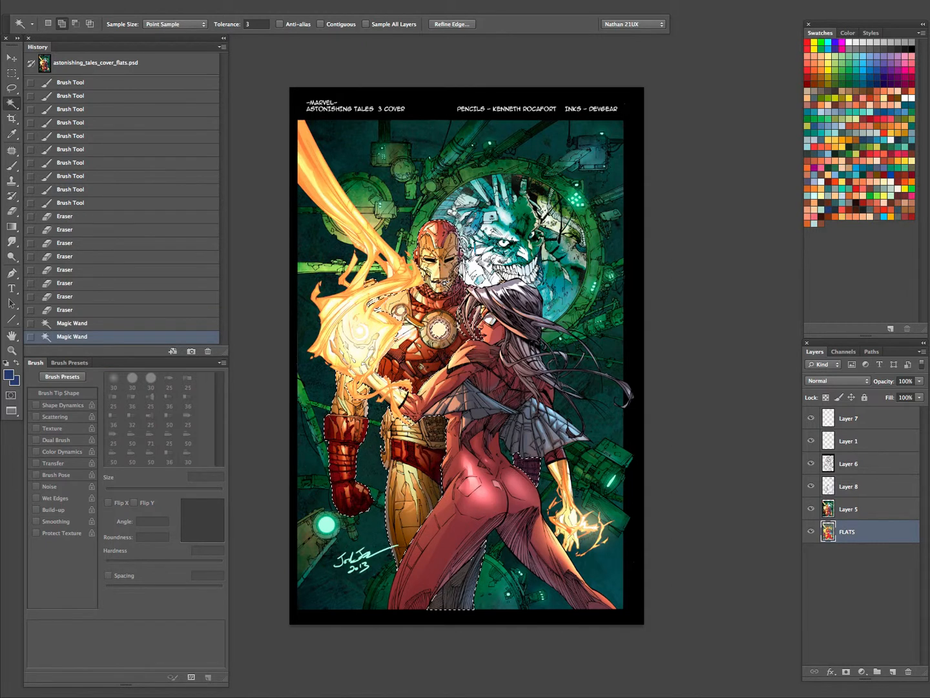
left_click(439, 330, "shift")
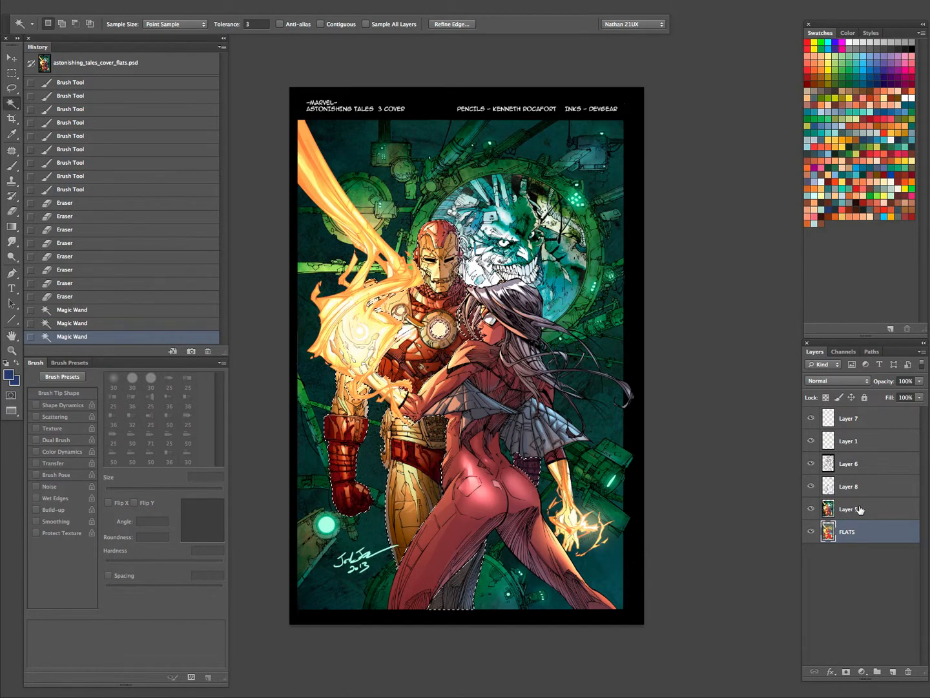
- On Layer 8 with the selection edges hidden, shade the skull-facing side of Iron Man's head and neck with a 500 px soft brush
left_click(853, 485)
key("super+h")
key("b")
mouse_move(461, 291)
left_mouse_down()
mouse_move(456, 185)
mouse_move(468, 323)
left_mouse_up()
left_click_drag(462, 220, 471, 311)
mouse_move(471, 310)
left_mouse_down()
mouse_move(462, 225)
mouse_move(473, 311)
left_mouse_up()
left_click_drag(470, 258, 483, 309)
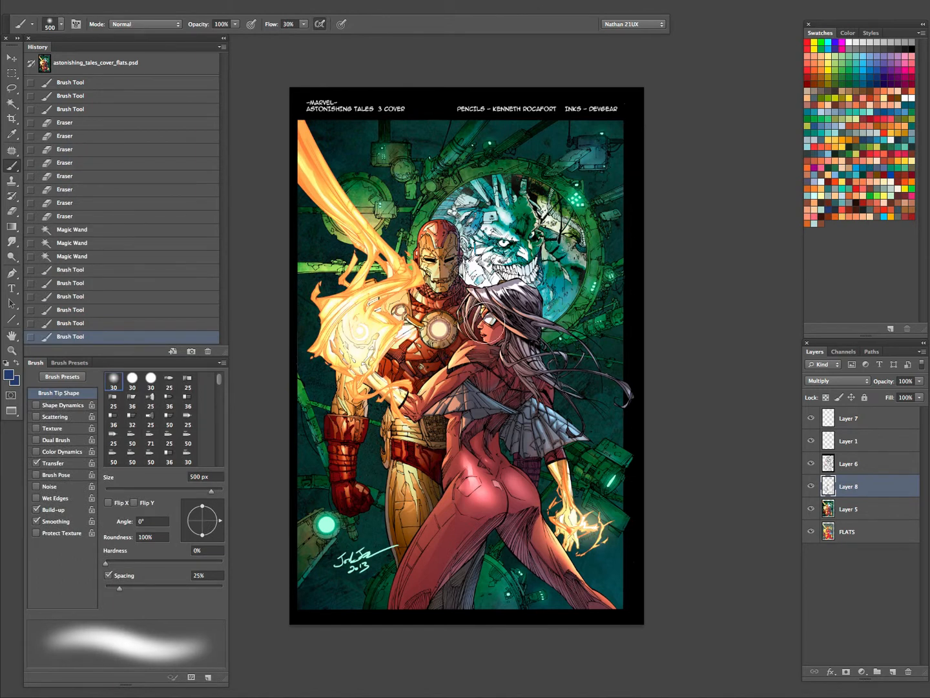
left_click_drag(462, 247, 470, 303)
left_click_drag(464, 259, 457, 303)
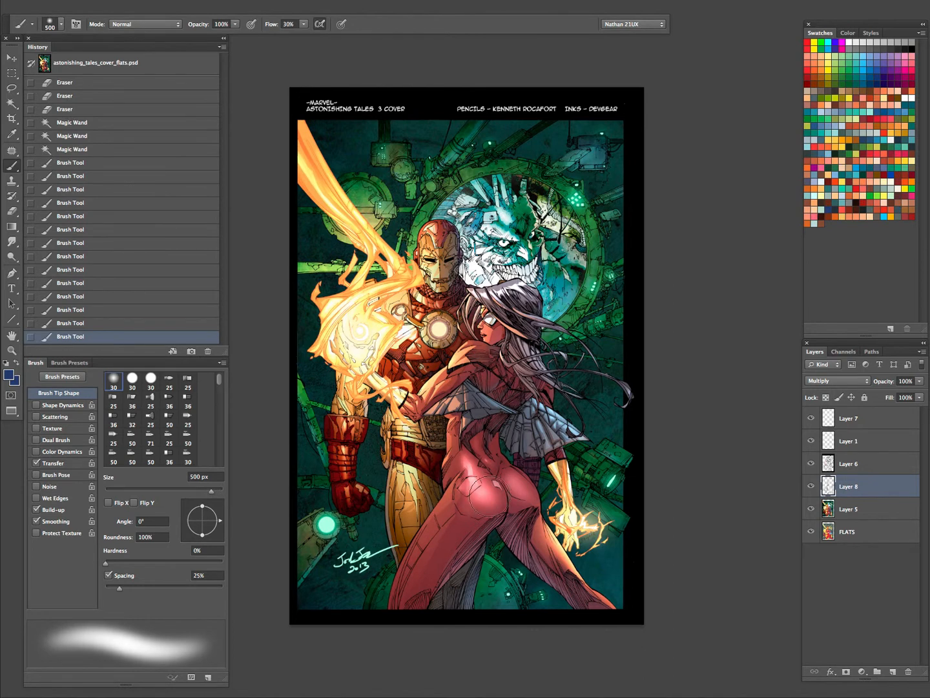
- Soften the shadow on Iron Man's head with a soft eraser reduced to 250 px
key("e")
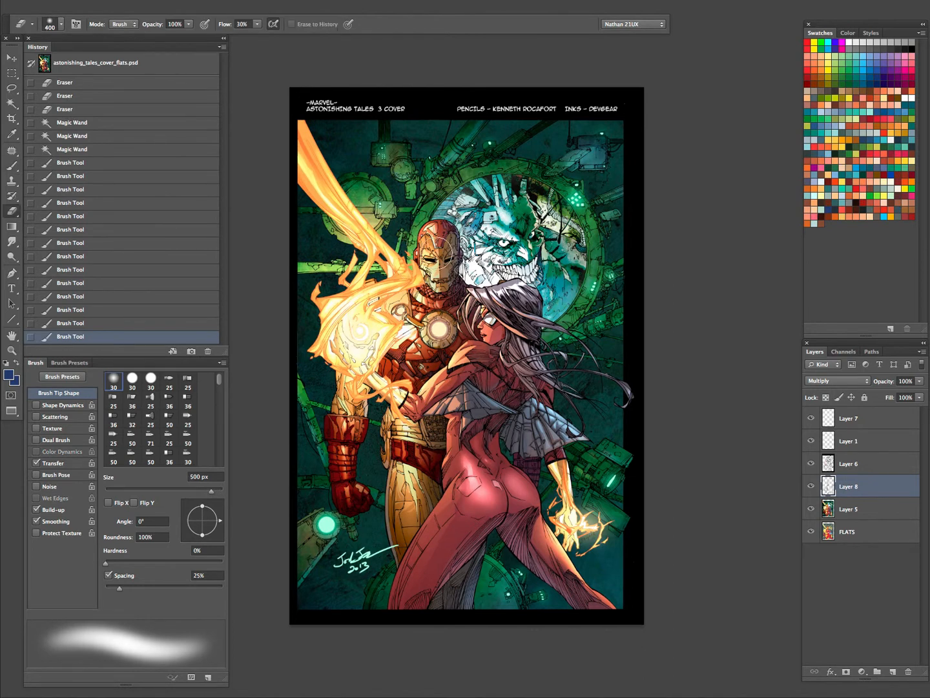
key("bracketleft")
key("bracketleft")
key("bracketleft")
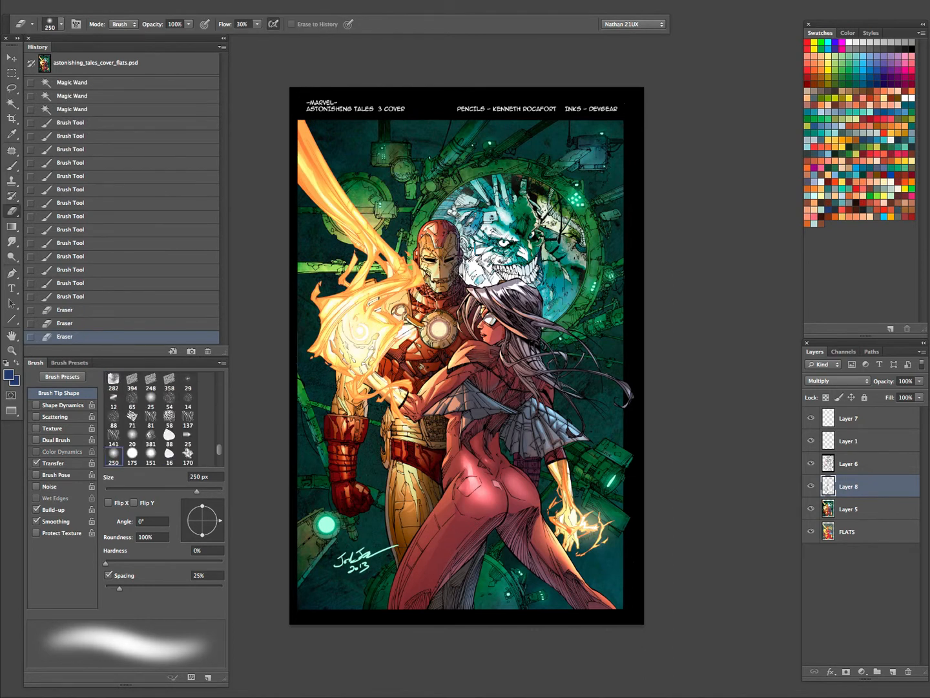
- Clear the old selection and select Iron Man's neck area and chest disc from the FLATS layer with the Magic Wand
left_click(857, 533)
key("super+d")
key("w")
key("super+space")
left_click_drag(451, 282, 497, 284)
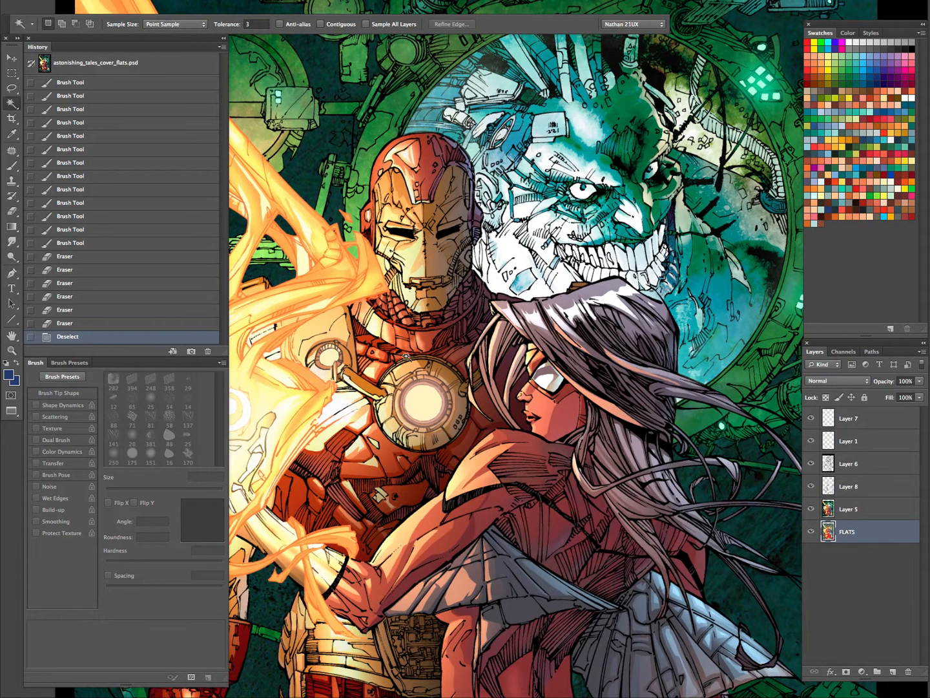
left_click(408, 390, "shift")
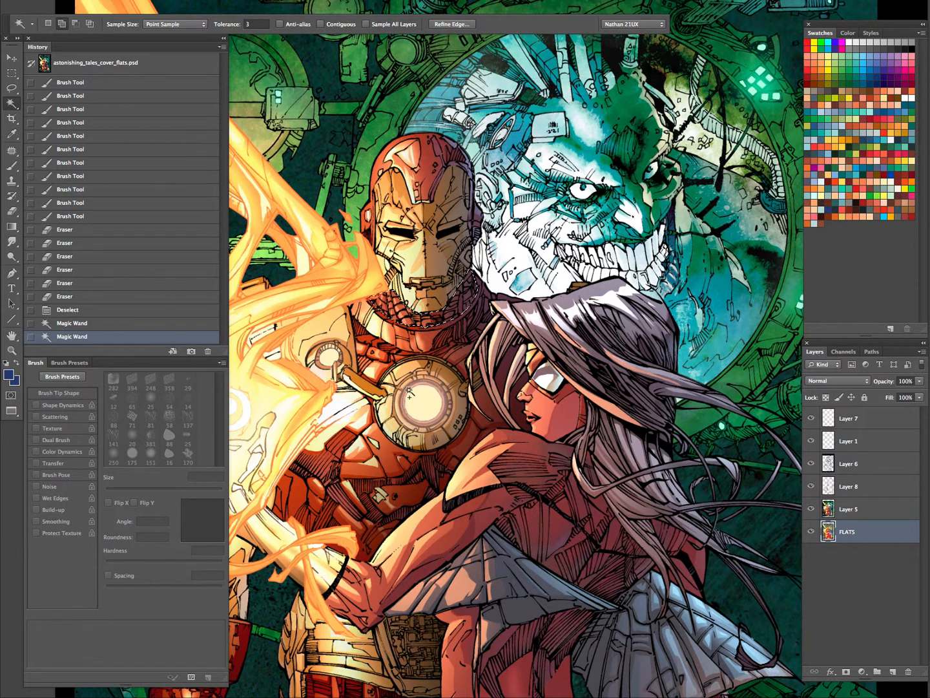
- On Layer 8, paint soft blue shadow strokes across Iron Man's neck below the chin, finishing with a 150 px brush
left_click(859, 495)
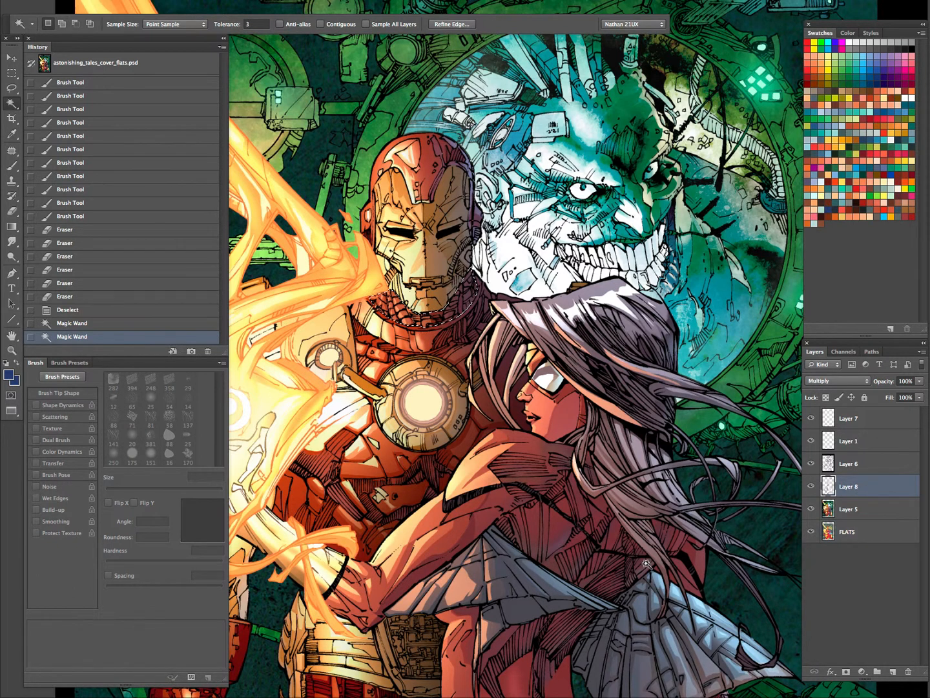
key("super+space")
left_click_drag(515, 269, 498, 271)
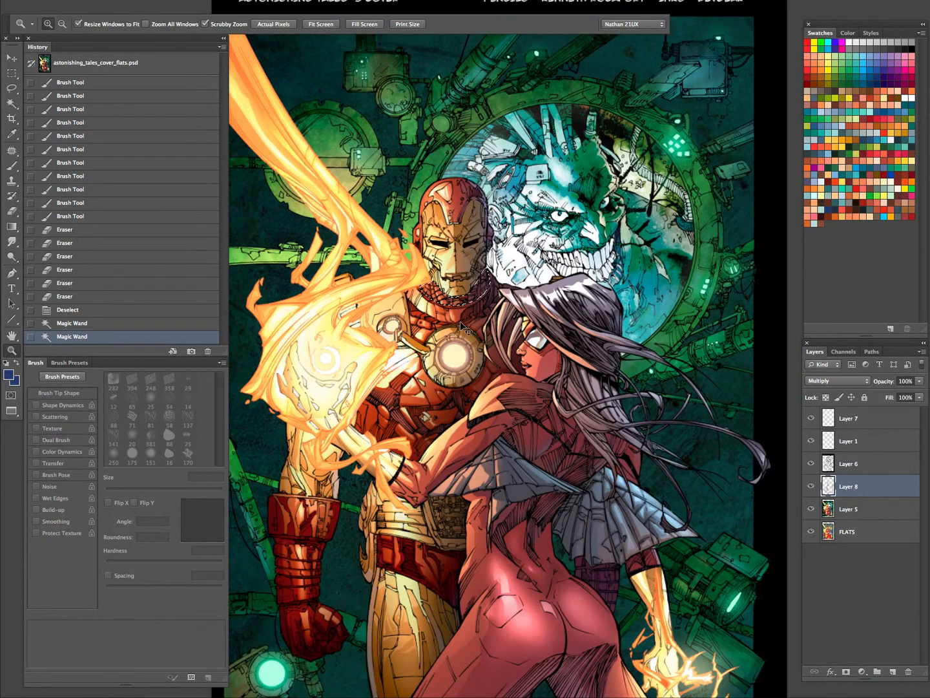
key("b")
key("bracketleft")
key("bracketleft")
mouse_move(437, 290)
left_mouse_down()
mouse_move(440, 280)
mouse_move(444, 287)
left_mouse_up()
left_click_drag(446, 290, 456, 294)
left_click_drag(454, 293, 466, 304)
key("bracketright")
left_click_drag(462, 299, 470, 305)
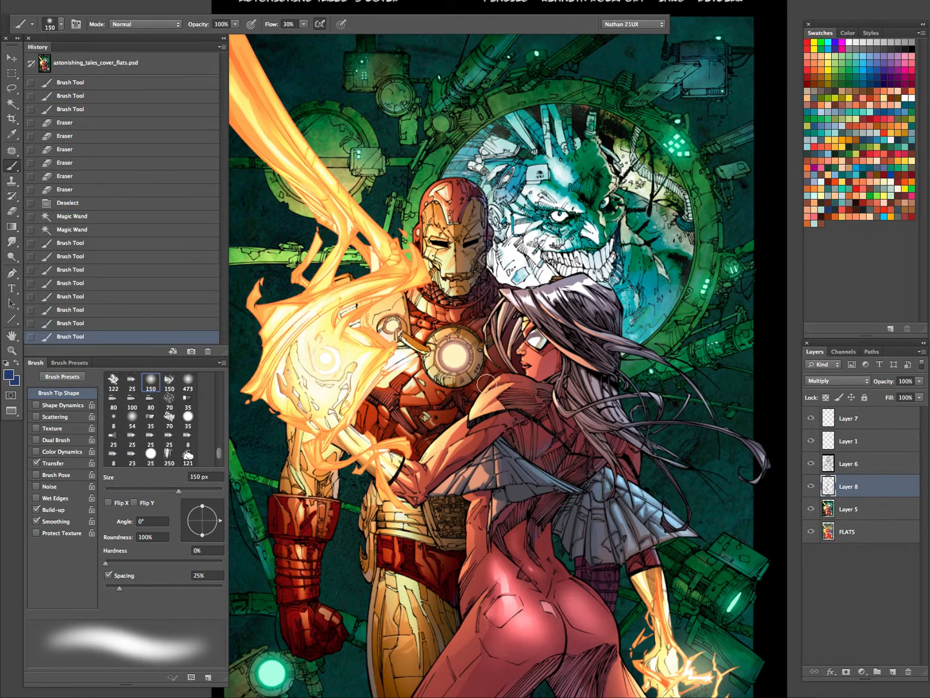
- Examine the whole cover with Layer 8 repeatedly hidden and shown to judge the shadows
key("z")
left_click_drag(541, 356, 439, 363)
left_click_drag(628, 448, 573, 426)
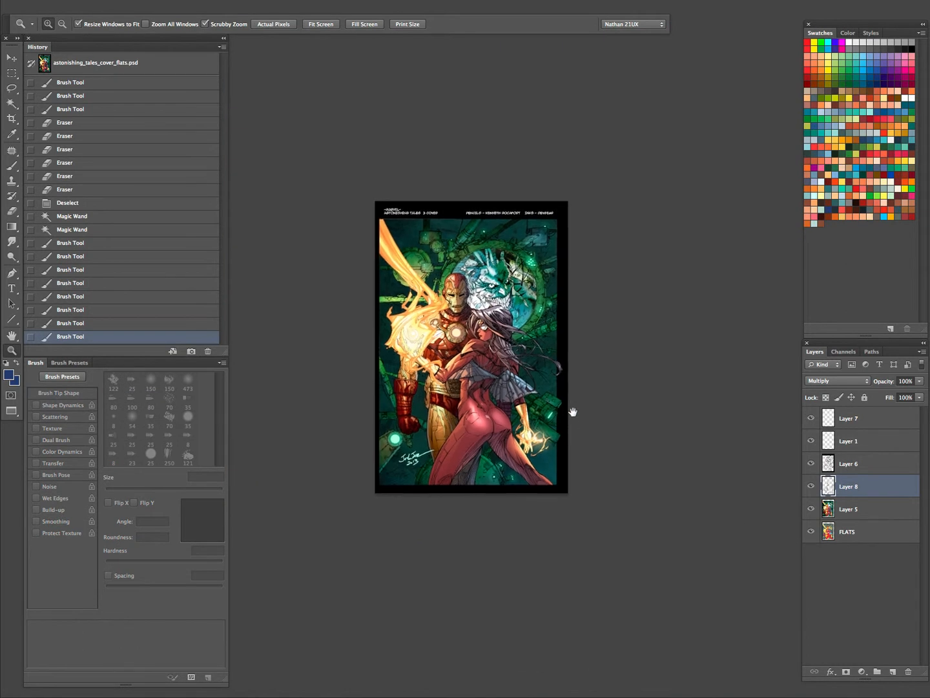
left_click(810, 489)
left_click(811, 489)
left_click(810, 488)
left_click(810, 488)
left_click(811, 487)
left_click(810, 487)
- Drop the neck selection and select the woman's red bodysuit from the FLATS layer
key("ctrl+d")
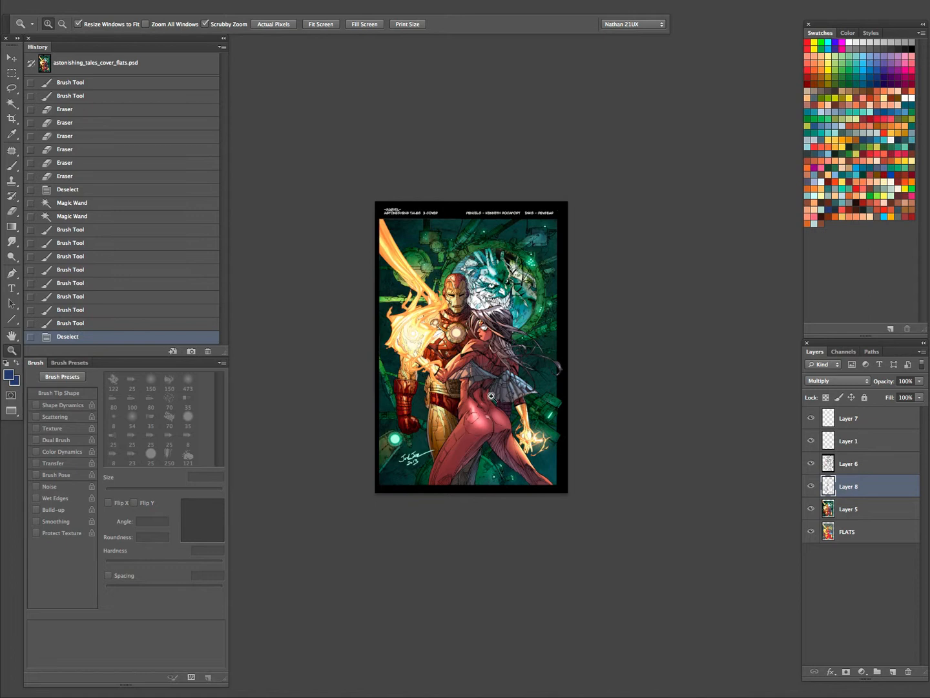
key("ctrl+plus")
left_click(846, 532)
key("w")
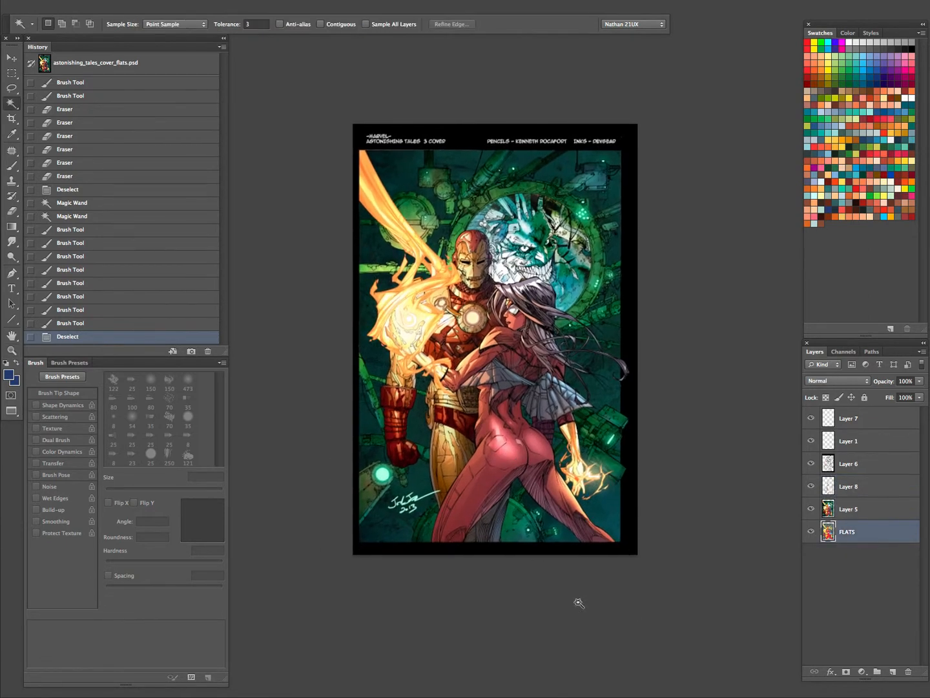
left_click(516, 338)
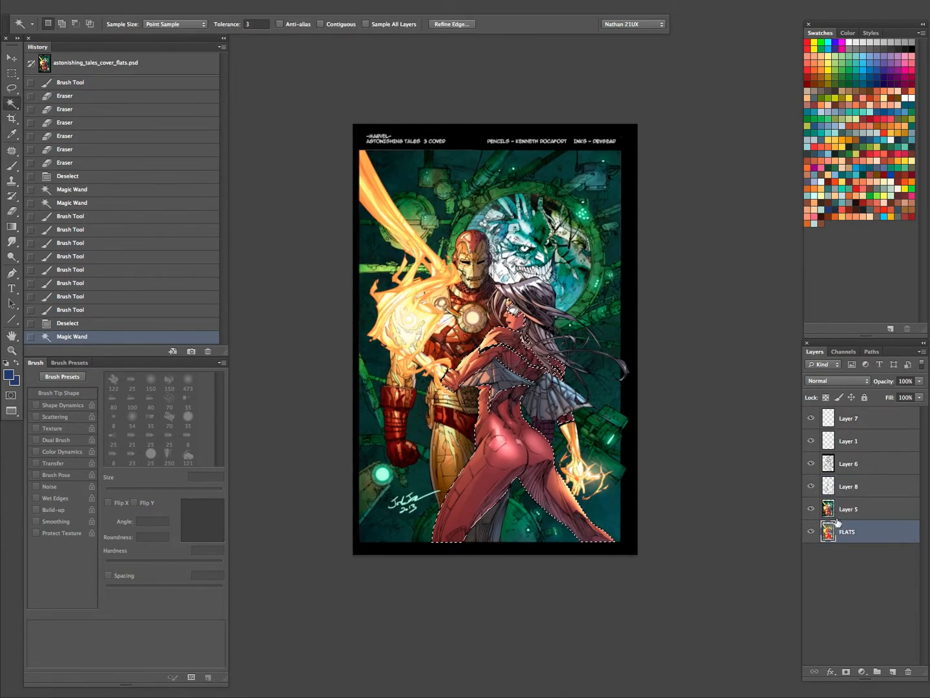
- On Layer 8 with the selection edges hidden, shade the woman's upper back with a soft brush enlarged to 700 px
left_click(843, 487)
key("ctrl+h")
key("b")
left_click_drag(541, 414, 555, 398)
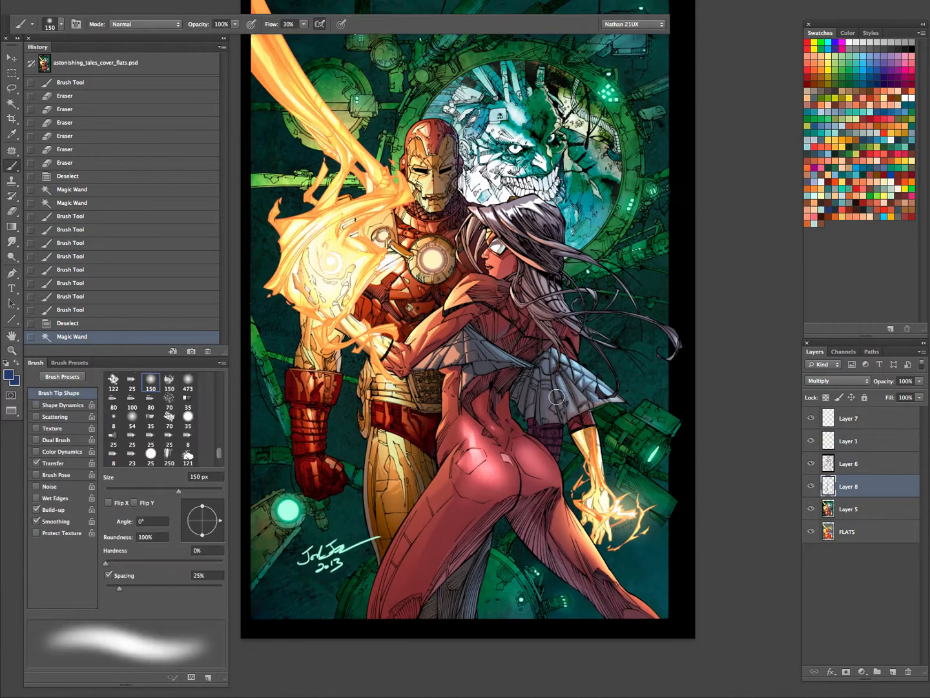
key("bracketright")
key("bracketright")
key("bracketright")
key("bracketright")
key("bracketright")
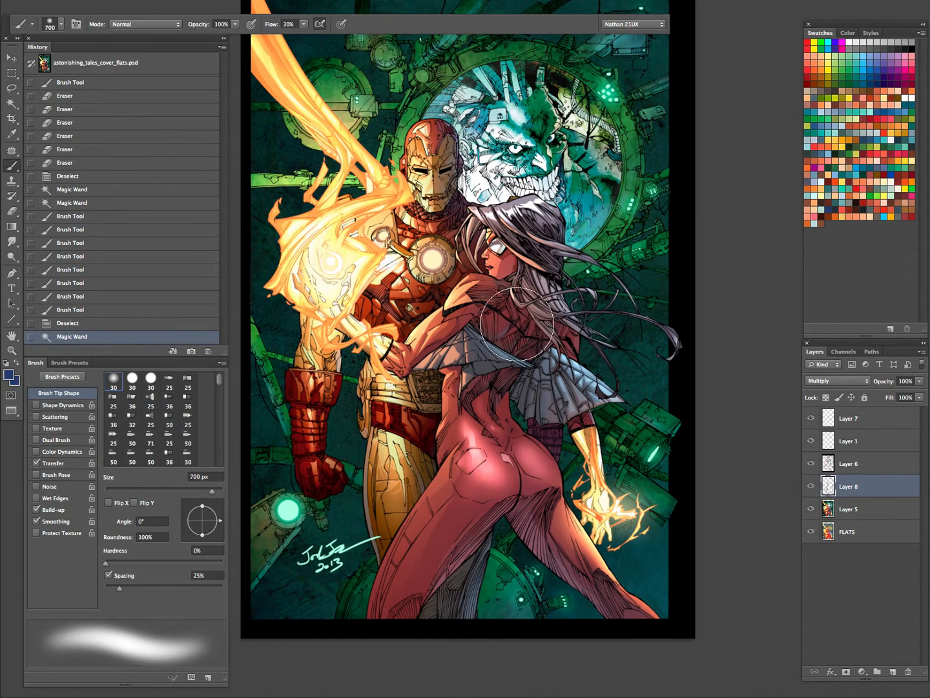
left_click_drag(496, 389, 578, 241)
mouse_move(531, 343)
left_mouse_down()
mouse_move(574, 299)
mouse_move(508, 322)
mouse_move(536, 342)
mouse_move(517, 447)
mouse_move(555, 277)
left_mouse_up()
- Extend the bodysuit shadow over the woman's legs and back with a smaller soft brush, ending at 600 px
key("bracketleft")
mouse_move(511, 543)
left_mouse_down()
mouse_move(523, 380)
mouse_move(533, 362)
mouse_move(487, 354)
mouse_move(453, 433)
left_mouse_up()
key("bracketleft")
key("bracketleft")
mouse_move(555, 330)
left_mouse_down()
mouse_move(544, 361)
mouse_move(641, 479)
left_mouse_up()
left_click_drag(560, 403, 574, 428)
left_click_drag(543, 355, 537, 378)
left_click_drag(538, 378, 530, 297)
left_click_drag(530, 298, 553, 380)
left_click_drag(421, 490, 478, 392)
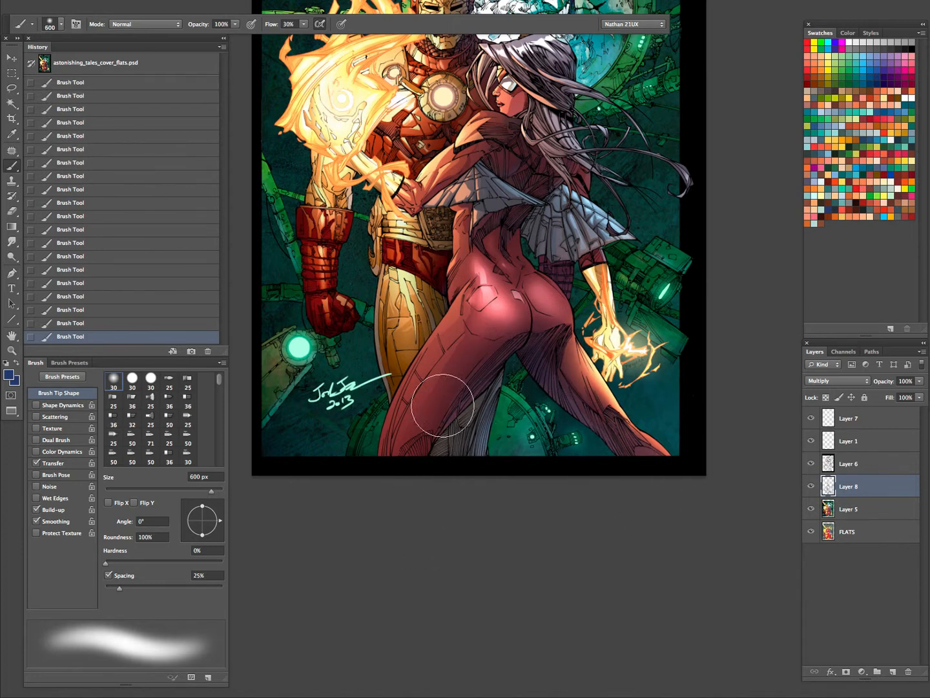
- Compare the bodysuit with Layer 8 hidden and shown, and reduce the soft brush to 500 px for the thighs
left_click(811, 487)
left_click(812, 486)
key("bracketleft")
key("bracketleft")
key("bracketleft")
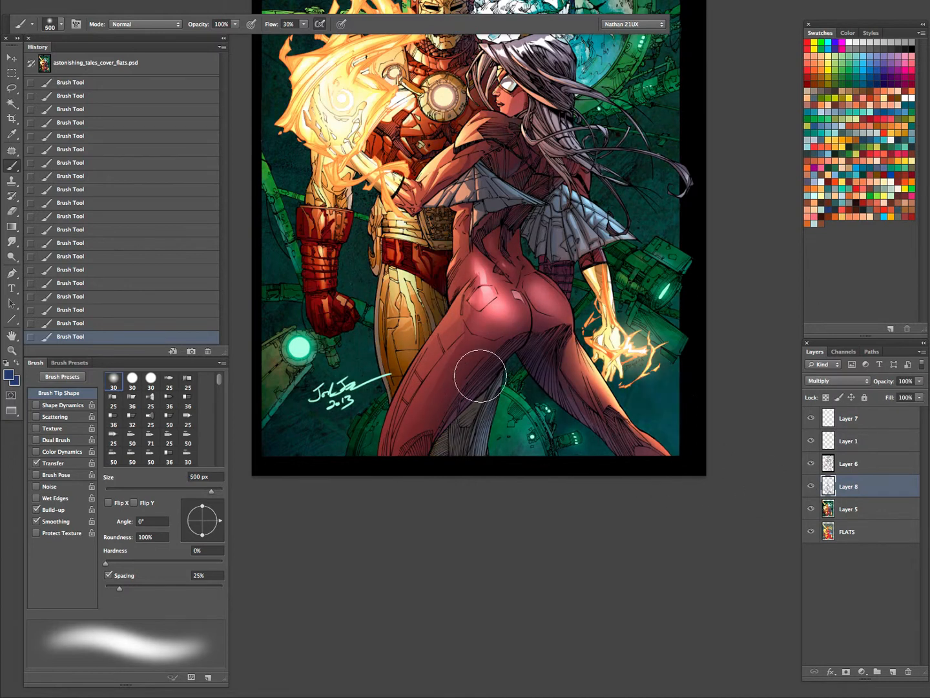
key("bracketright")
key("bracketright")
- Soften the inner-thigh shadow with a soft eraser enlarged to 400 px, and shade the woman's outstretched leg with the 500 px brush
key("e")
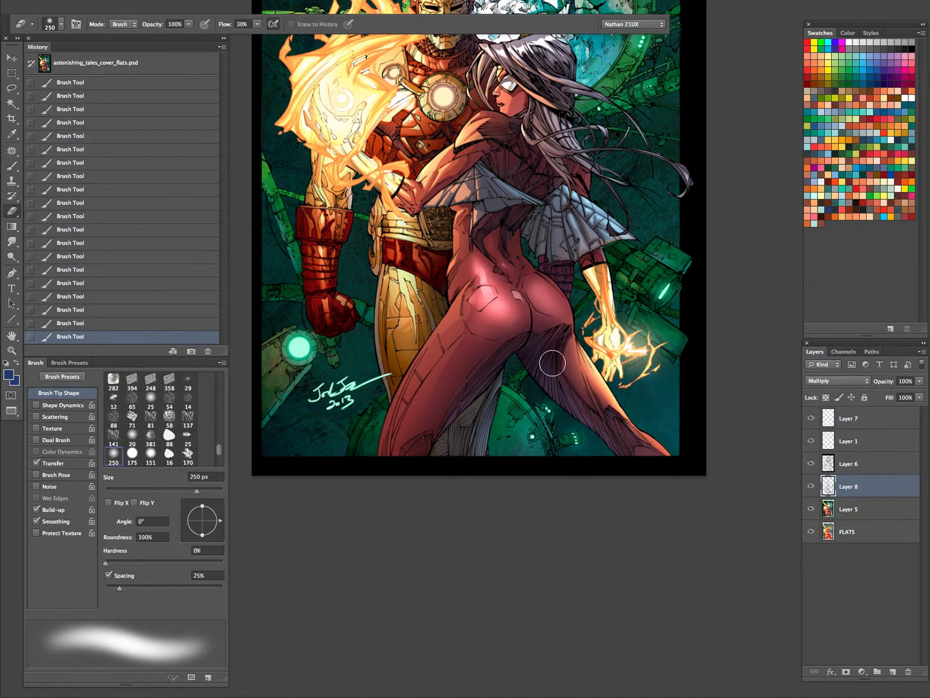
key("bracketright")
key("bracketright")
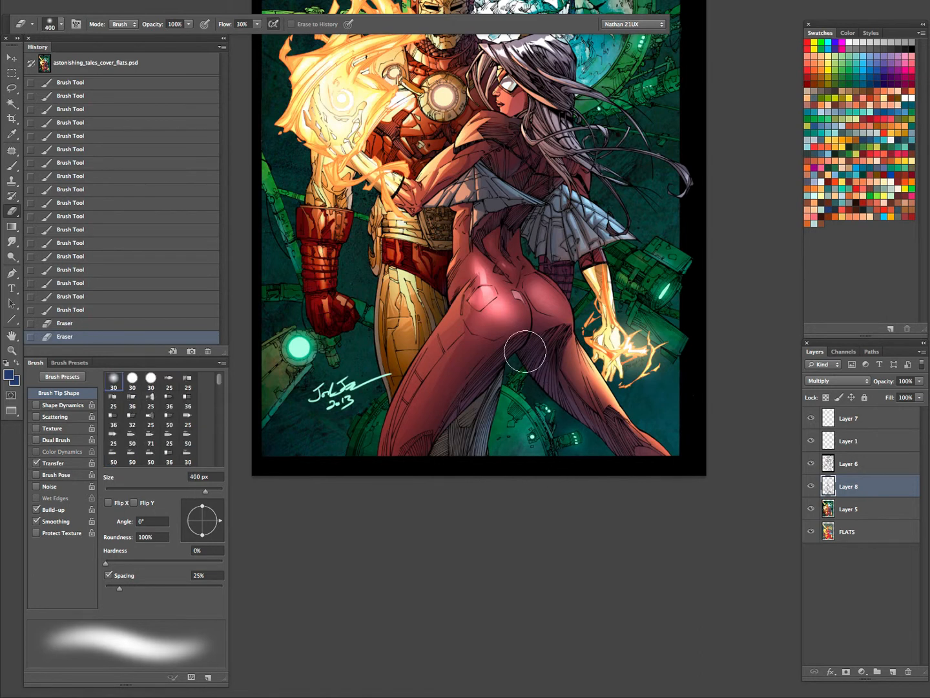
key("b")
left_click_drag(554, 410, 639, 516)
mouse_move(607, 467)
left_mouse_down()
mouse_move(614, 488)
mouse_move(573, 489)
left_mouse_up()
- Examine the full cover with Layer 8 hidden and shown to judge the woman's bodysuit shading
key("z")
left_click_drag(640, 414, 598, 434)
mouse_move(659, 440)
left_mouse_down()
mouse_move(642, 467)
mouse_move(622, 451)
mouse_move(590, 454)
mouse_move(602, 455)
left_mouse_up()
key("b")
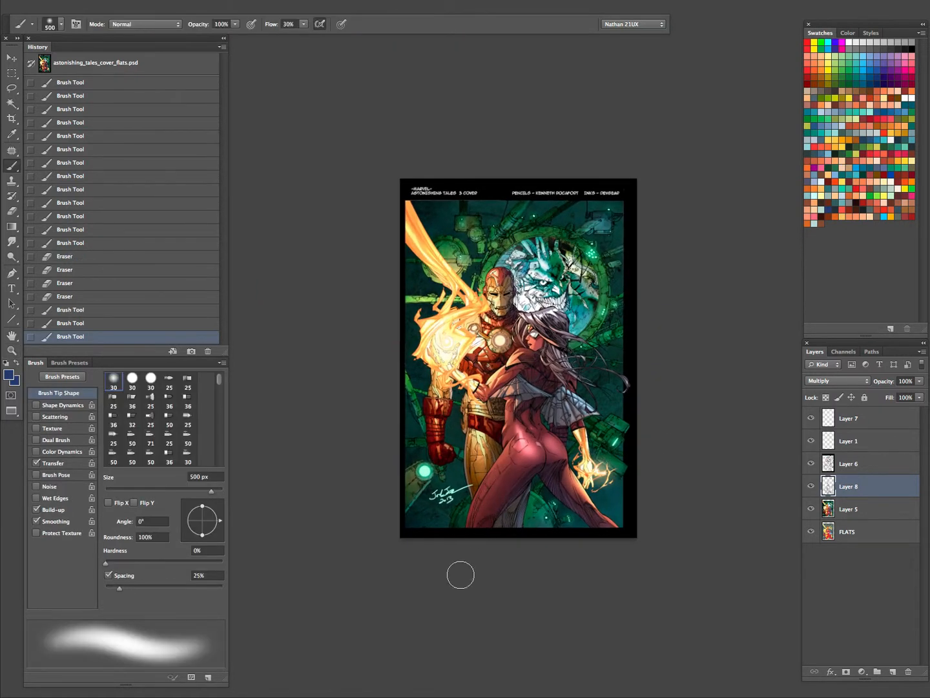
key("z")
left_click(602, 449)
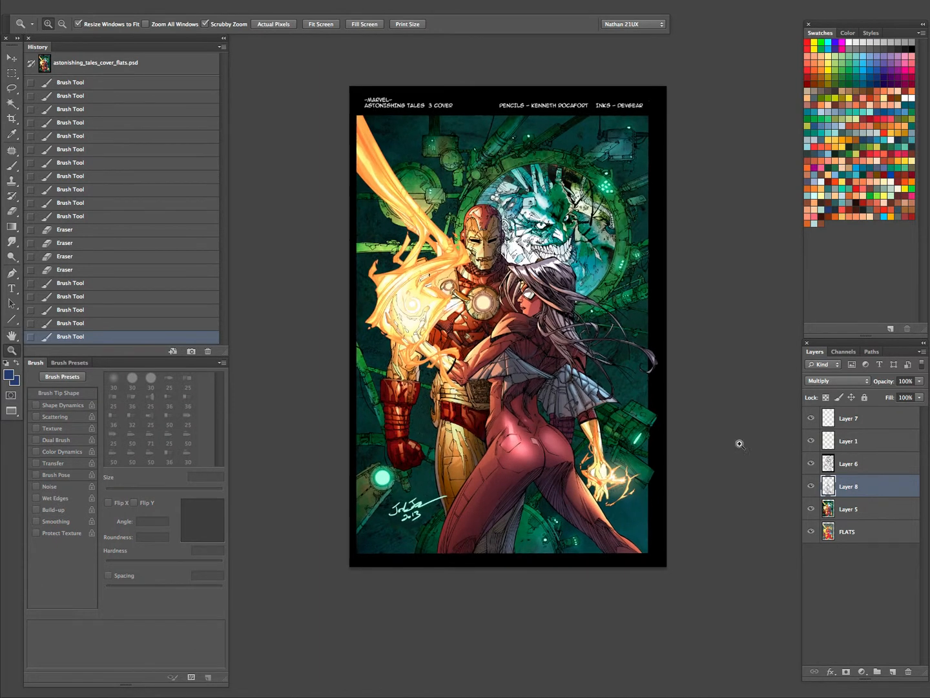
left_click_drag(485, 374, 477, 379)
left_click(811, 485)
left_click(811, 485)
left_click(811, 485)
left_click(811, 485)
left_click(811, 485)
left_click(811, 485)
- Clear the bodysuit selection and select the dark green background from the FLATS layer
key("e")
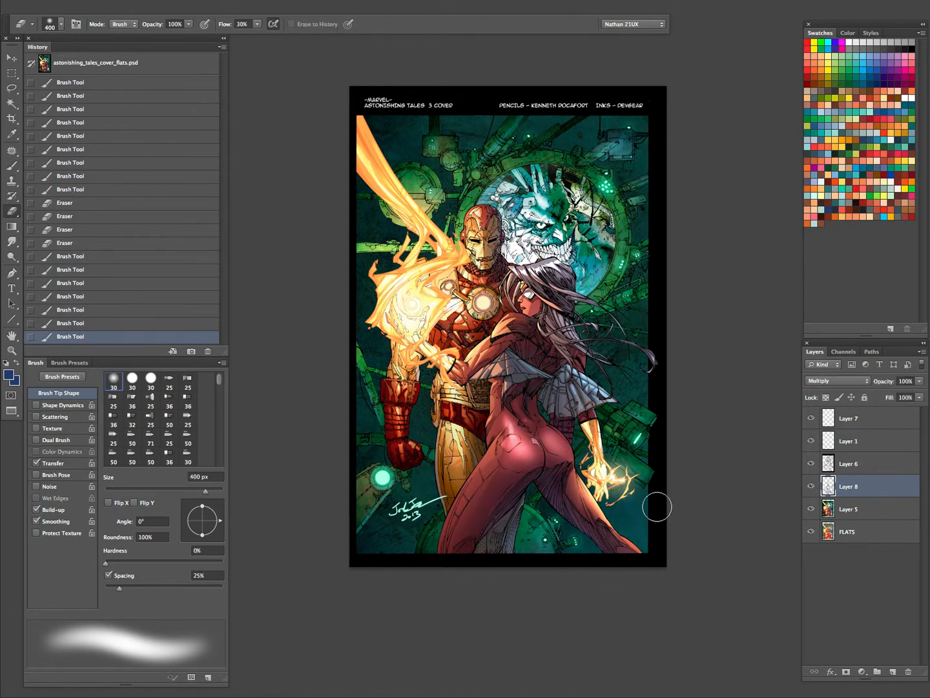
left_click(857, 532)
left_click_drag(628, 526, 639, 503)
key("ctrl+z")
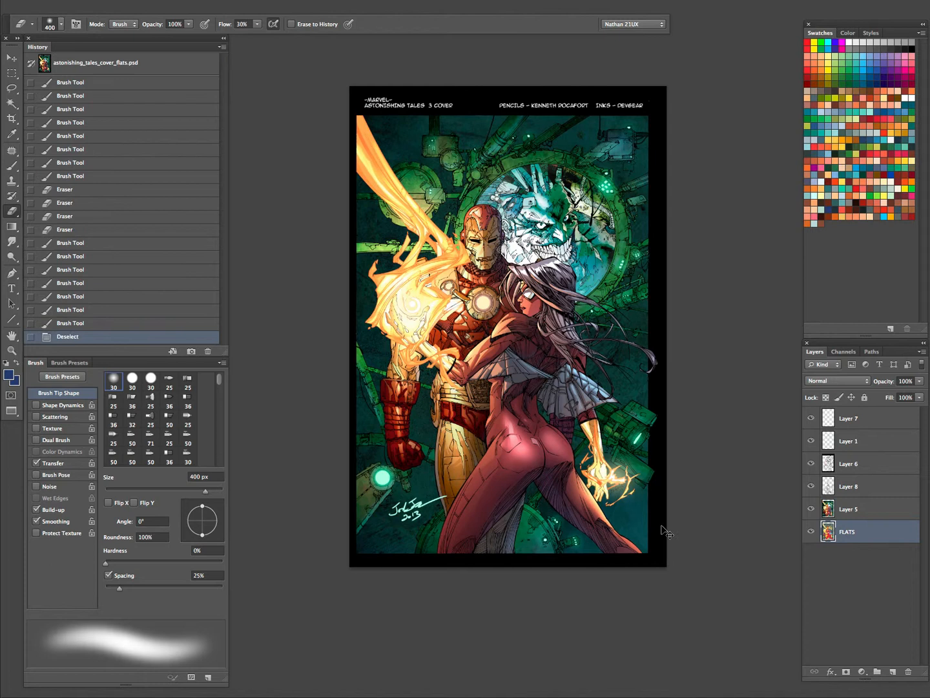
key("w")
left_click(630, 512)
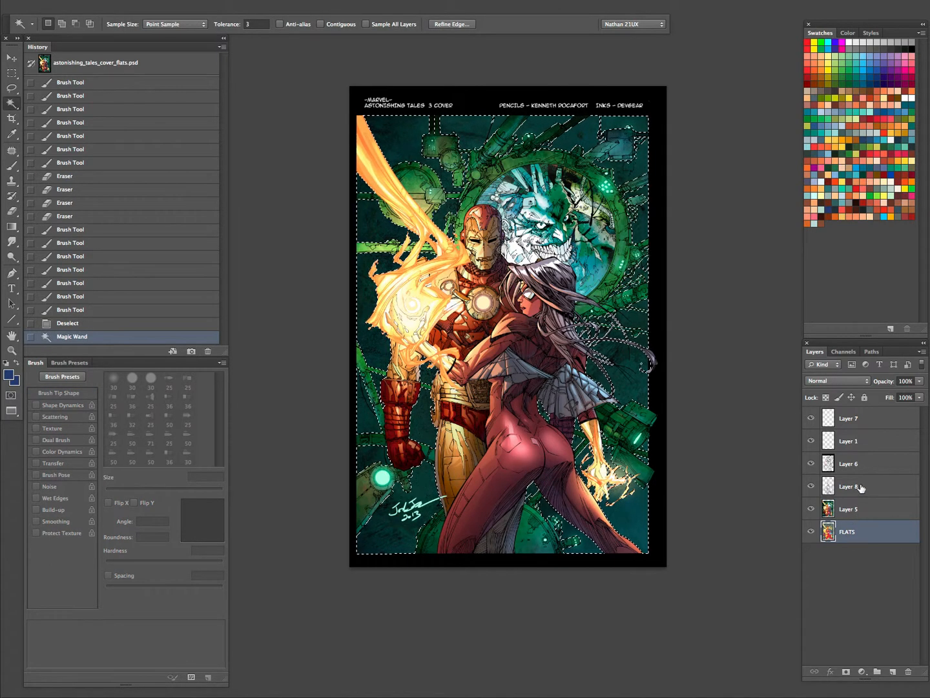
- On Layer 8 with the selection edges hidden, erase background shadow around the woman's legs with a soft eraser and compare with the layer off
left_click(854, 492)
key("ctrl+h")
key("e")
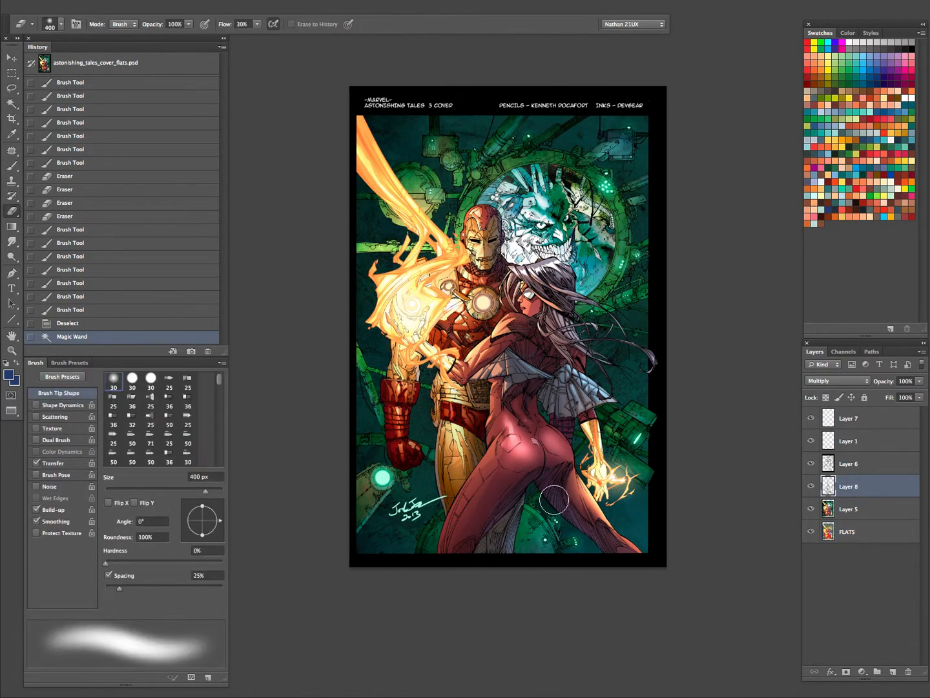
mouse_move(533, 473)
left_mouse_down()
mouse_move(585, 535)
mouse_move(558, 501)
left_mouse_up()
left_click_drag(559, 501, 618, 539)
left_click(810, 487)
left_click(810, 486)
left_click(809, 487)
left_click(810, 487)
left_click(810, 487)
left_click(809, 486)
- Replace the background selection with the woman's hair from the FLATS layer and return to Layer 8
key("ctrl+d")
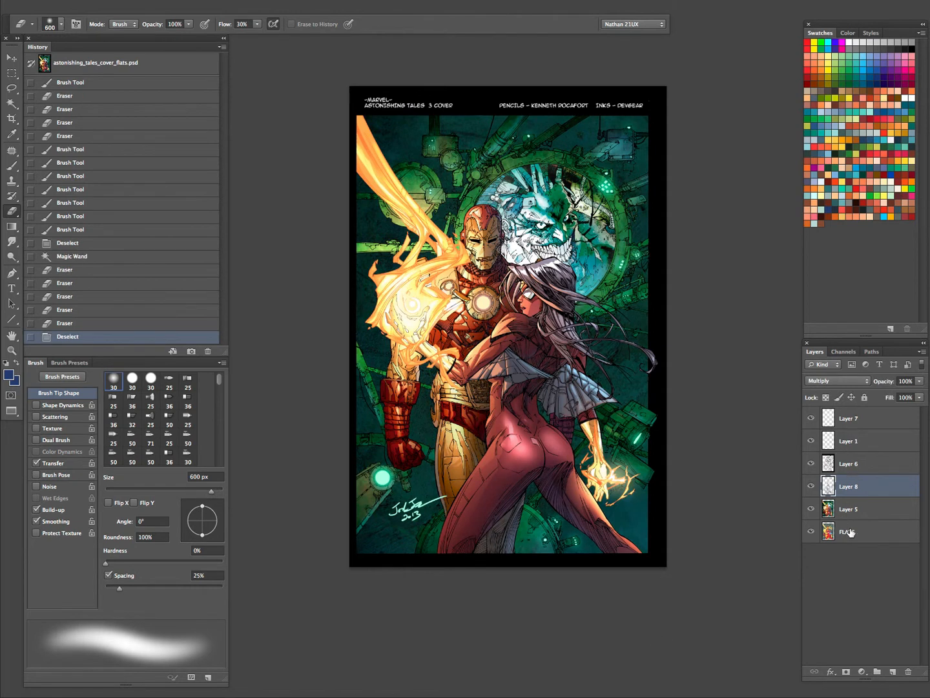
left_click(846, 532)
key("w")
left_click(557, 286)
left_click(856, 489)
- Hide the selection edges and paint soft blue shadows down the woman's hair and around her face
key("ctrl+h")
key("b")
left_click_drag(548, 287, 573, 409)
left_click_drag(551, 315, 596, 379)
left_click_drag(575, 340, 598, 378)
mouse_move(568, 326)
left_mouse_down()
mouse_move(601, 341)
mouse_move(555, 337)
mouse_move(584, 390)
mouse_move(542, 329)
mouse_move(553, 288)
left_mouse_up()
mouse_move(552, 286)
left_mouse_down()
mouse_move(534, 278)
mouse_move(542, 281)
left_mouse_up()
mouse_move(536, 276)
left_mouse_down()
mouse_move(572, 289)
mouse_move(559, 299)
mouse_move(547, 264)
left_mouse_up()
- Erase excess shadow from the crown and outer strands of the woman's hair with a soft 600 px eraser
key("e")
mouse_move(548, 266)
left_mouse_down()
mouse_move(582, 294)
mouse_move(571, 330)
mouse_move(590, 375)
mouse_move(626, 331)
left_mouse_up()
mouse_move(620, 320)
left_mouse_down()
mouse_move(586, 279)
mouse_move(586, 257)
left_mouse_up()
mouse_move(584, 259)
left_mouse_down()
mouse_move(569, 275)
mouse_move(522, 259)
left_mouse_up()
left_click_drag(521, 258, 524, 249)
left_click_drag(618, 142, 605, 128)
- Examine the hair shading by repeatedly hiding and showing Layer 8
left_click(811, 487)
left_click(811, 486)
left_click(811, 487)
left_click(809, 487)
left_click(809, 488)
left_click(811, 486)
left_click(811, 486)
left_click(811, 486)
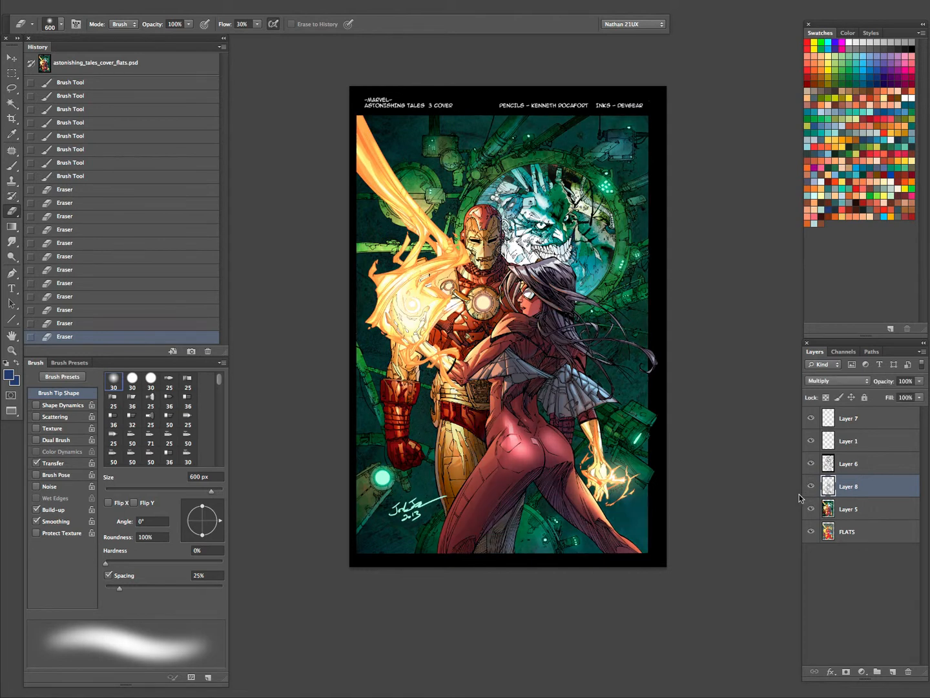
left_click_drag(656, 497, 620, 442)
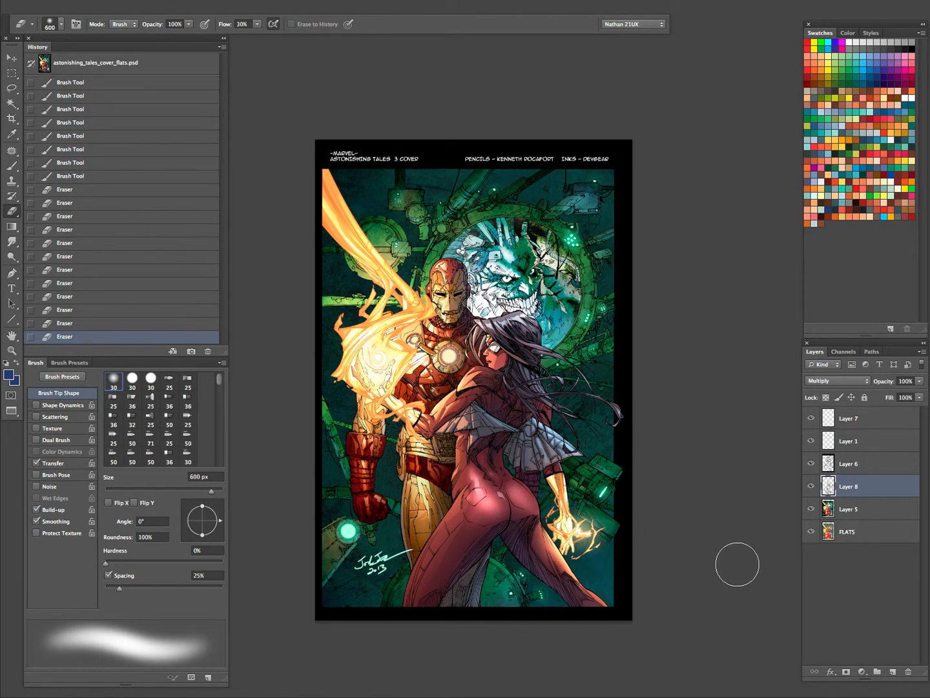
- Clear the hair selection, select the woman's grey underarm webbing from the FLATS layer, and make Layer 8 active
left_click(853, 531)
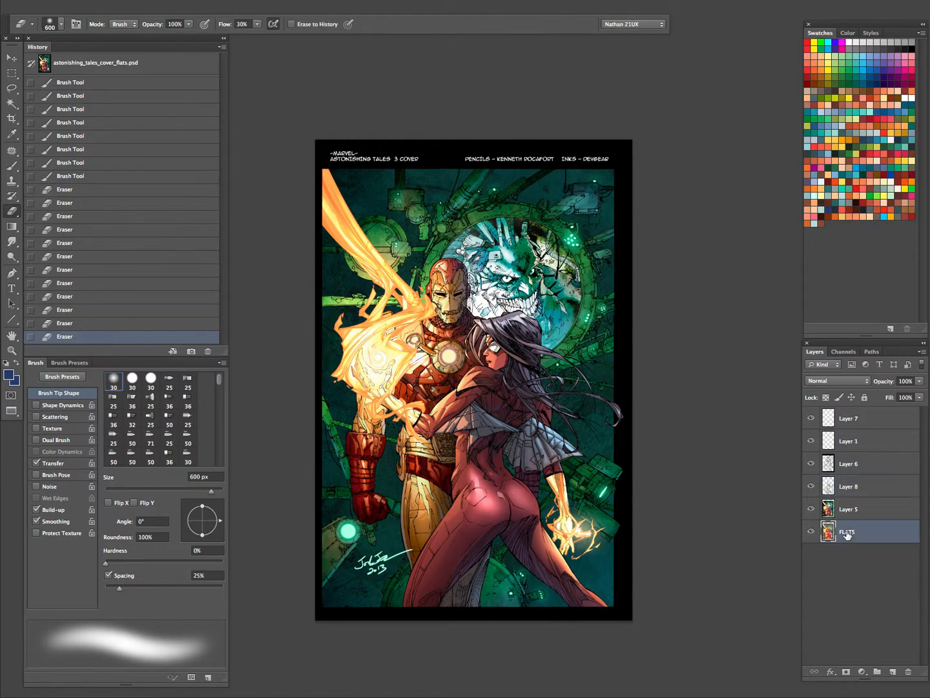
key("ctrl+d")
key("w")
left_click(547, 441)
left_click(852, 508)
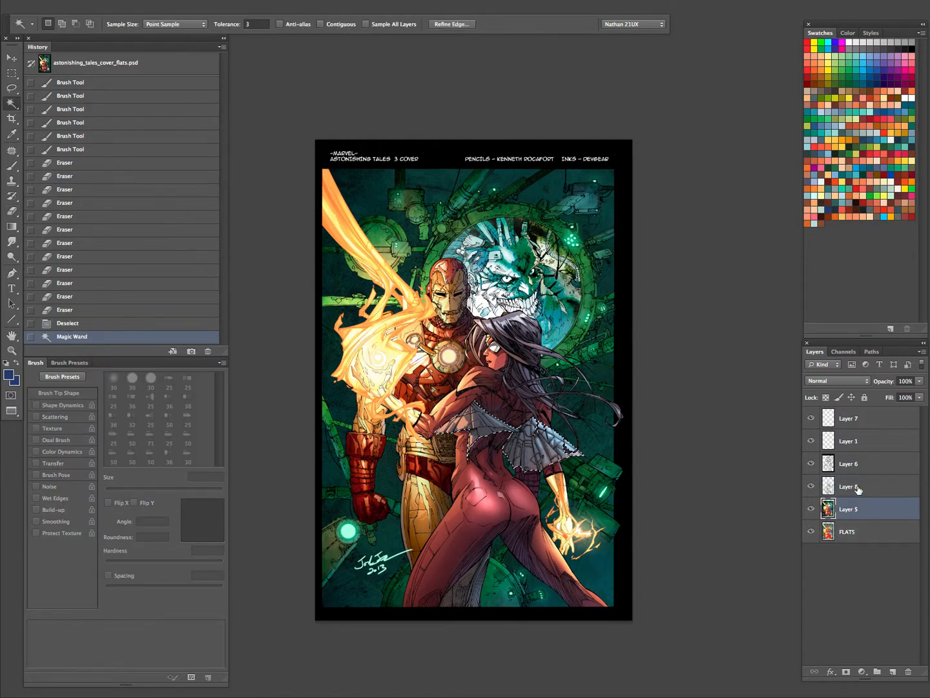
left_click(852, 485)
- Subtract the webbing under the arm embracing Iron Man from the selection with the Lasso, and hide the interface panels
key("z")
left_click(542, 441)
key("l")
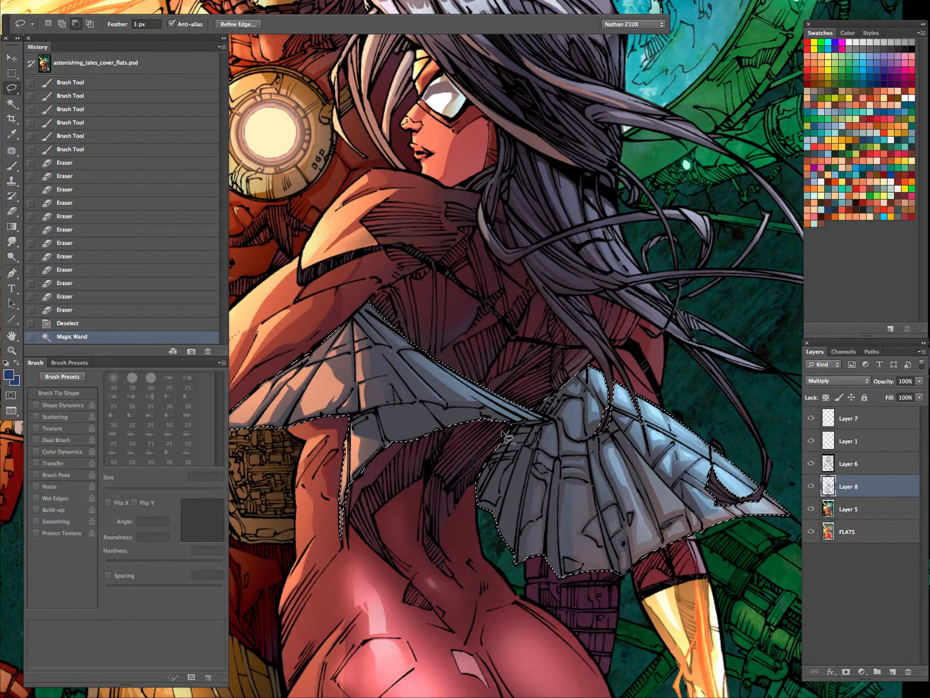
mouse_move(556, 426)
left_mouse_down()
mouse_move(362, 304)
mouse_move(195, 404)
mouse_move(491, 460)
mouse_move(349, 478)
left_mouse_up()
key("Tab")
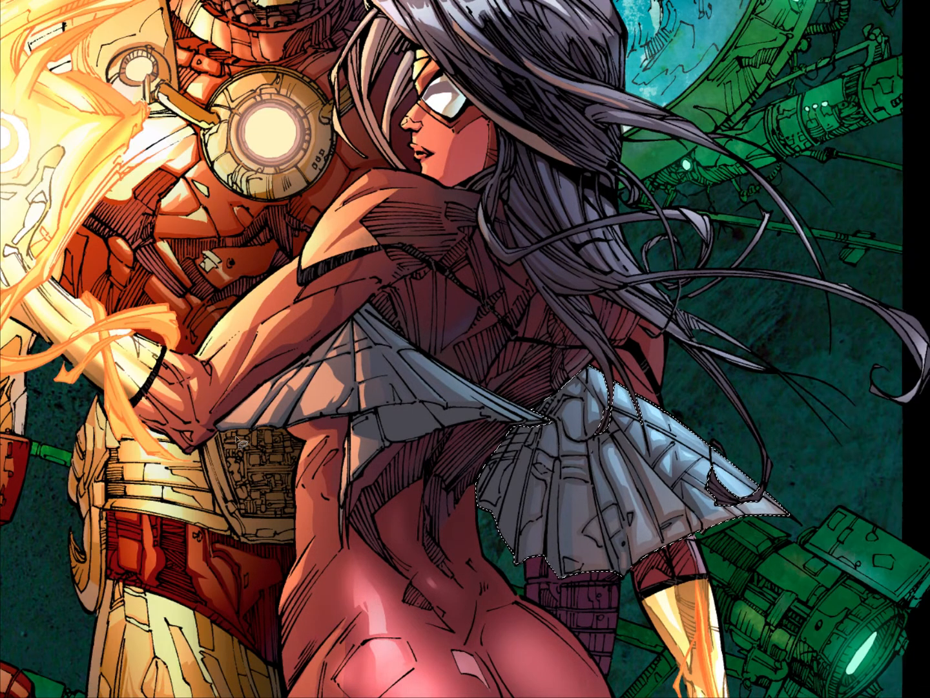
- Shade the selected webbing beside the woman's glowing hand with soft strokes on Layer 8
key("z")
left_click_drag(689, 404, 624, 400)
left_click_drag(721, 349, 560, 277)
key("b")
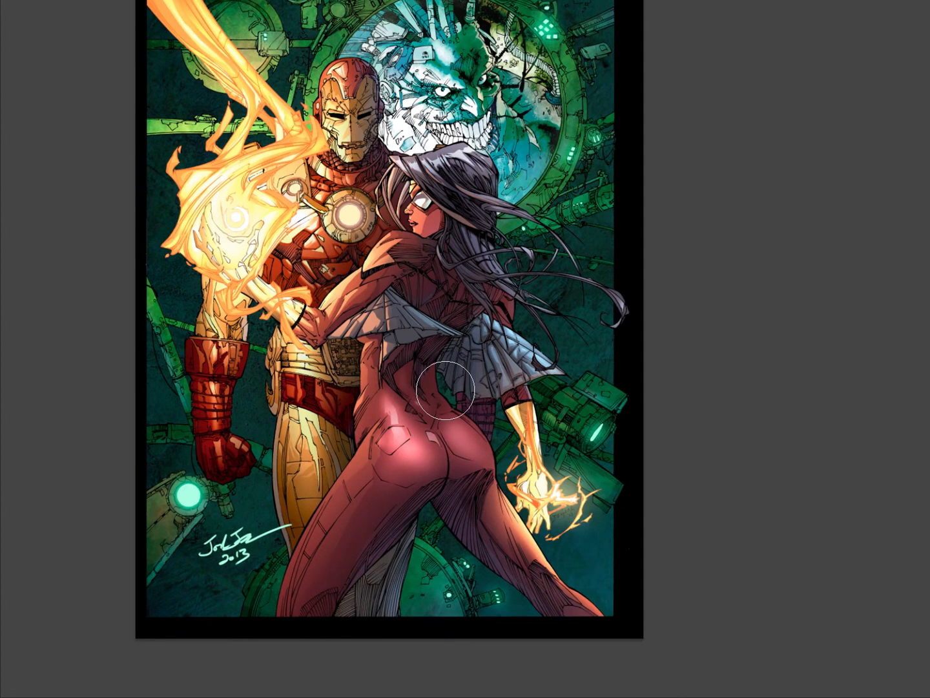
left_click_drag(574, 378, 524, 471)
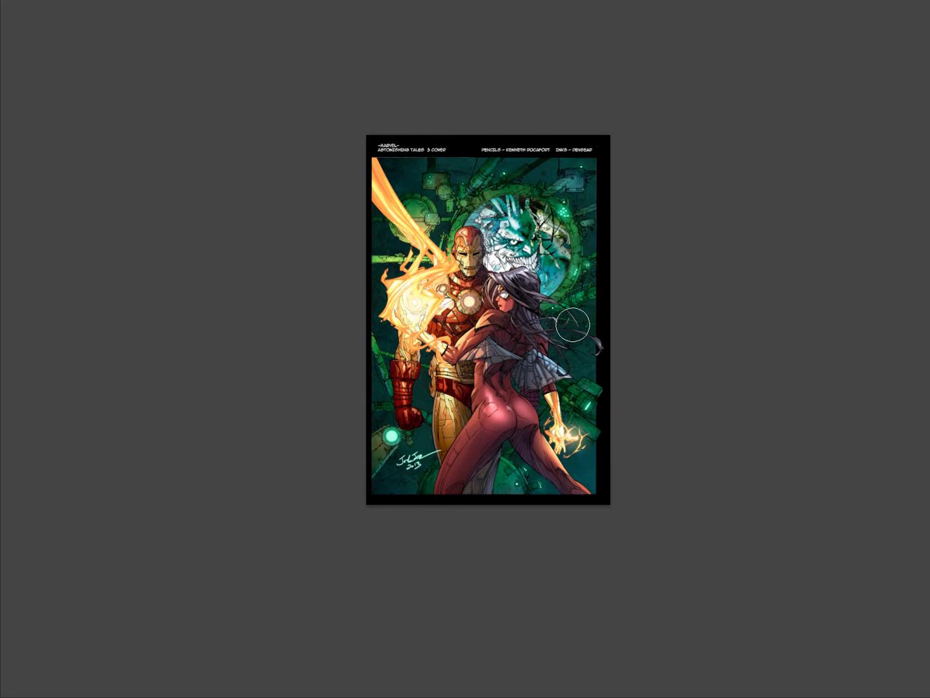
left_click_drag(520, 375, 555, 436)
- Restore the panels, reselect all of the woman's grey webbing from the FLATS layer, and return to Layer 8
key("Tab")
key("super+d")
left_click(855, 533)
key("w")
left_click(457, 288)
key("alt+bracketright")
key("alt+bracketright")
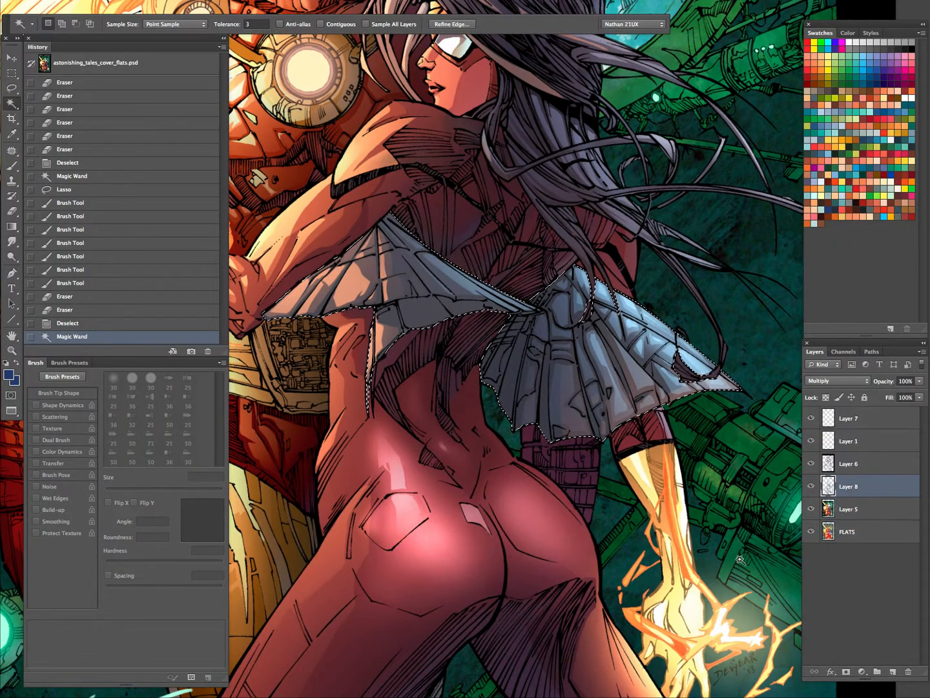
- Lasso away the rest of the webbing so only the underside fold below the embracing arm stays selected
key("l")
key("alt")
left_click_drag(406, 299, 496, 307)
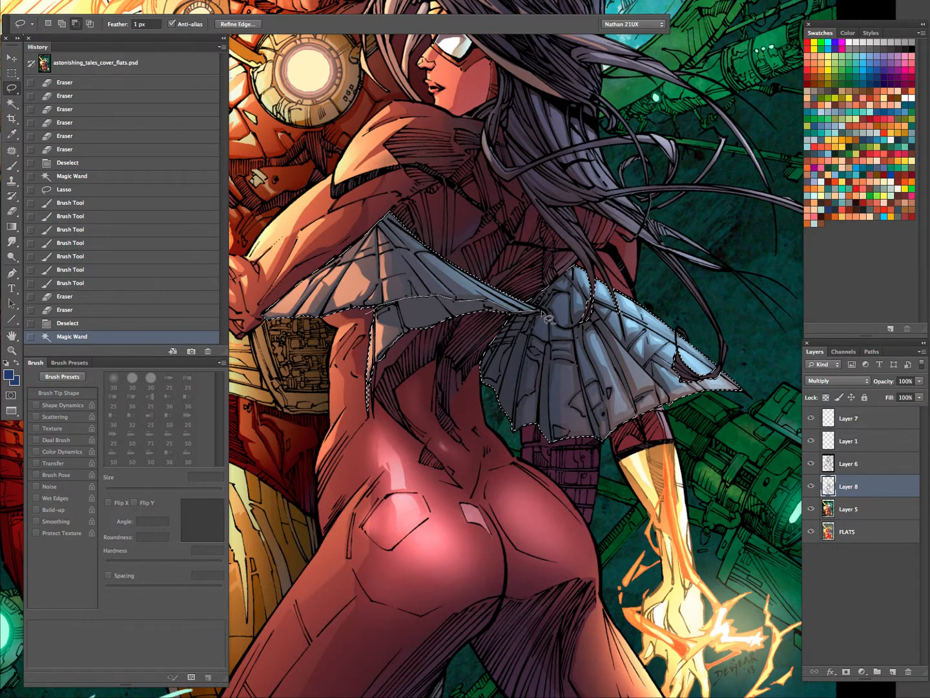
mouse_move(547, 317)
left_mouse_down()
mouse_move(465, 426)
mouse_move(555, 220)
mouse_move(549, 261)
left_mouse_up()
key("z")
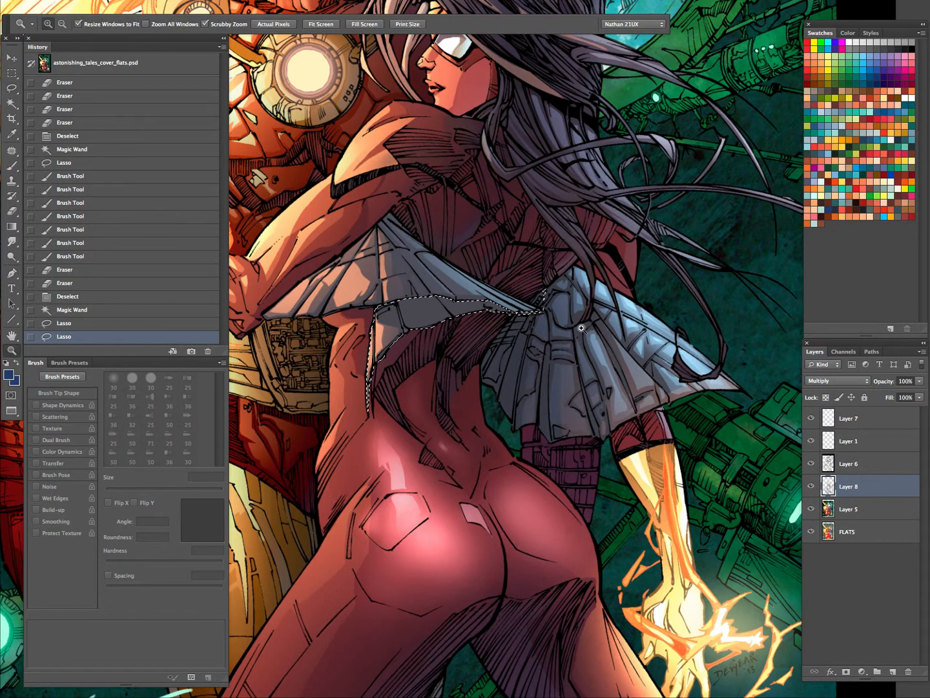
key("l")
mouse_move(549, 311)
left_mouse_down()
mouse_move(543, 279)
mouse_move(547, 361)
mouse_move(552, 351)
left_mouse_up()
- Paint soft blue shadow on the selected underside fold of the webbing with a 500 px brush
key("z")
key("b")
left_click_drag(520, 305, 629, 321)
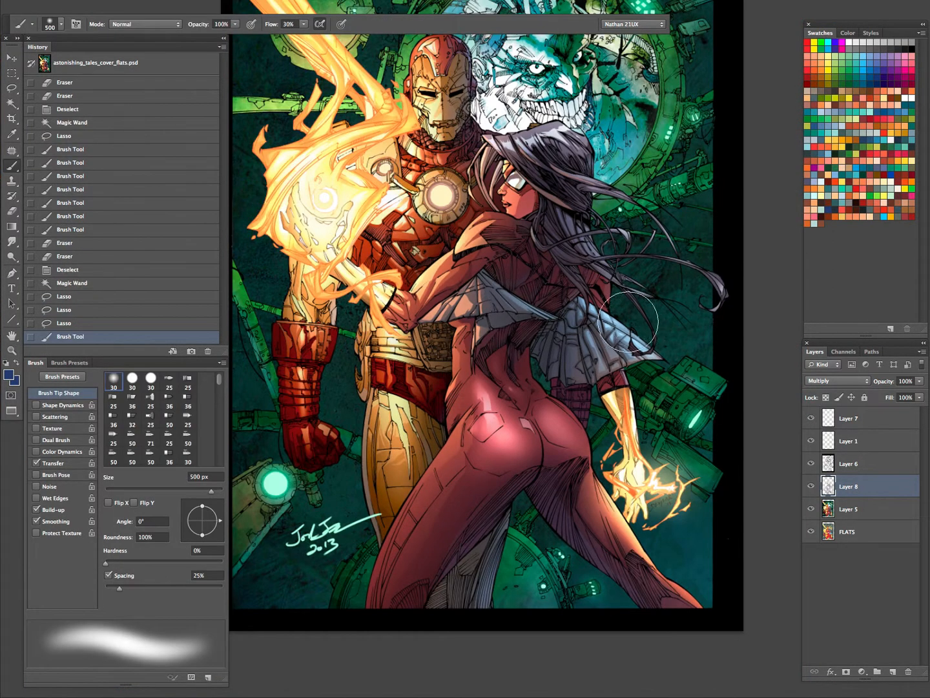
- Undo the last stroke and rework the soft blue shadow across the selected underside fold of the webbing
key("super+z")
left_click_drag(479, 301, 615, 292)
left_click_drag(503, 298, 579, 284)
key("z")
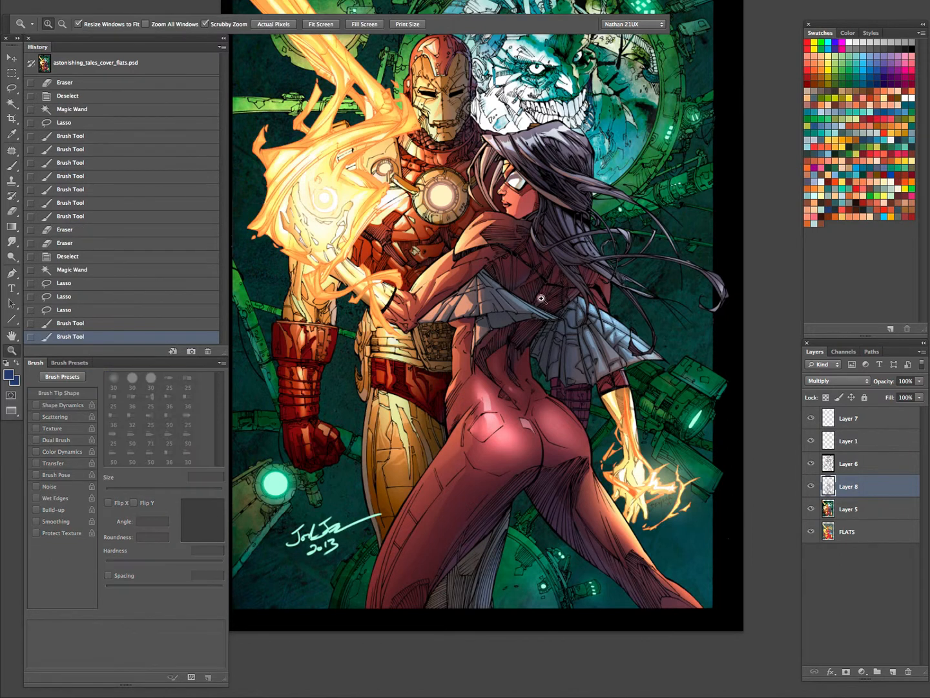
key("b")
mouse_move(494, 312)
left_mouse_down()
mouse_move(527, 302)
mouse_move(502, 307)
mouse_move(561, 313)
mouse_move(568, 304)
mouse_move(586, 323)
mouse_move(581, 311)
mouse_move(605, 321)
left_mouse_up()
key("super+z")
key("z")
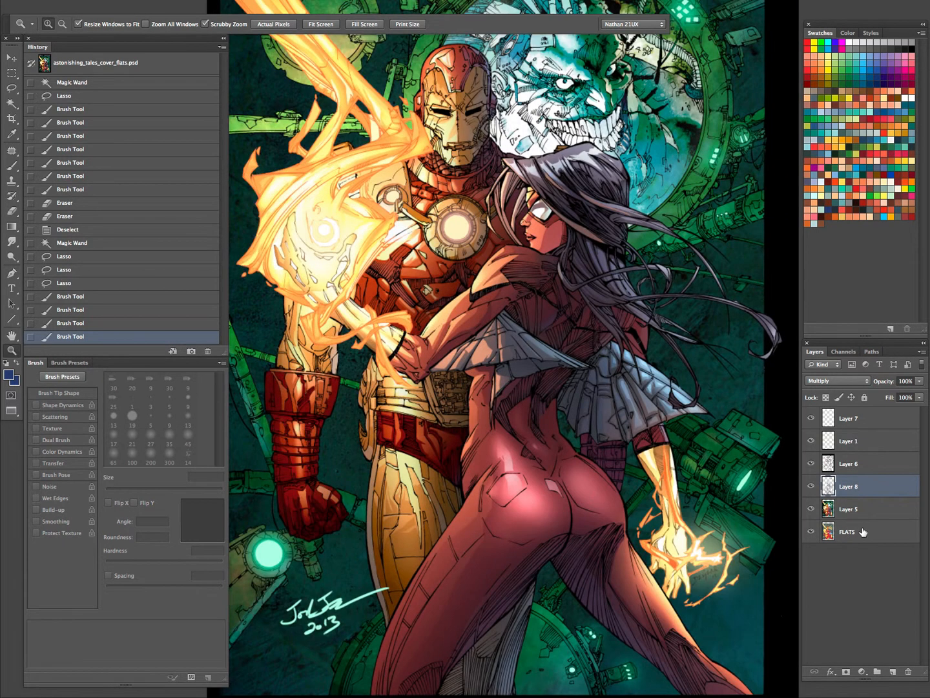
- Select the grey webbing below the embracing arm from the FLATS layer, return to Layer 8 and hide the selection edges
left_click(856, 528)
key("super+d")
key("w")
left_click(526, 325)
left_click(852, 494)
key("super+h")
- Shade the selected webbing below the embracing arm with soft strokes on Layer 8, using brushes around 250 to 300 px
key("b")
left_click(511, 303)
left_click(517, 301)
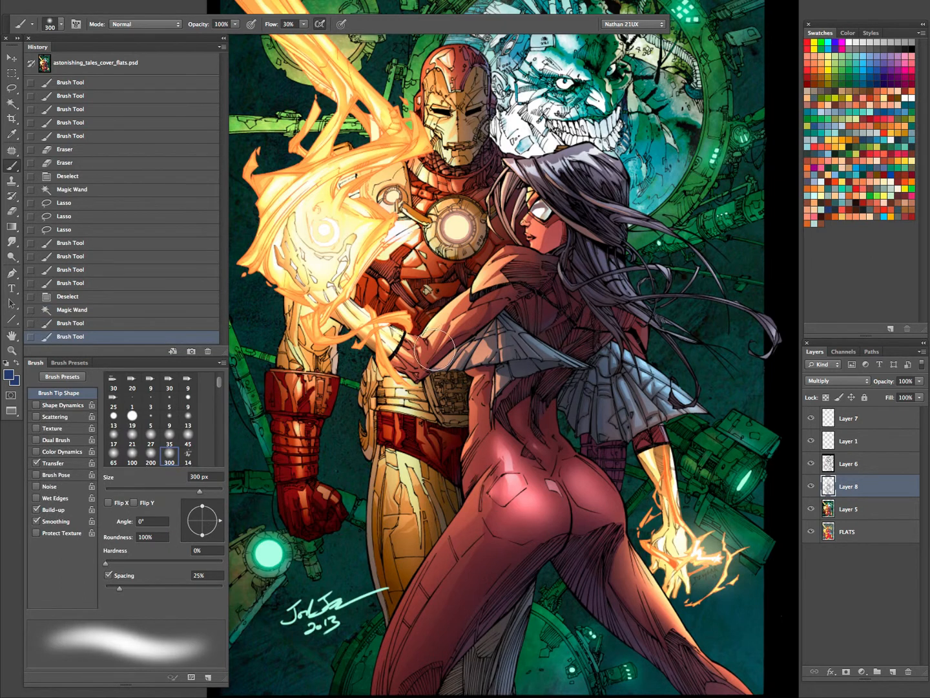
key("comma")
key("bracketleft")
key("bracketleft")
left_click_drag(499, 321, 445, 361)
left_click_drag(486, 327, 445, 362)
left_click_drag(492, 323, 518, 314)
left_click_drag(520, 315, 589, 332)
key("bracketright")
key("bracketright")
key("bracketright")
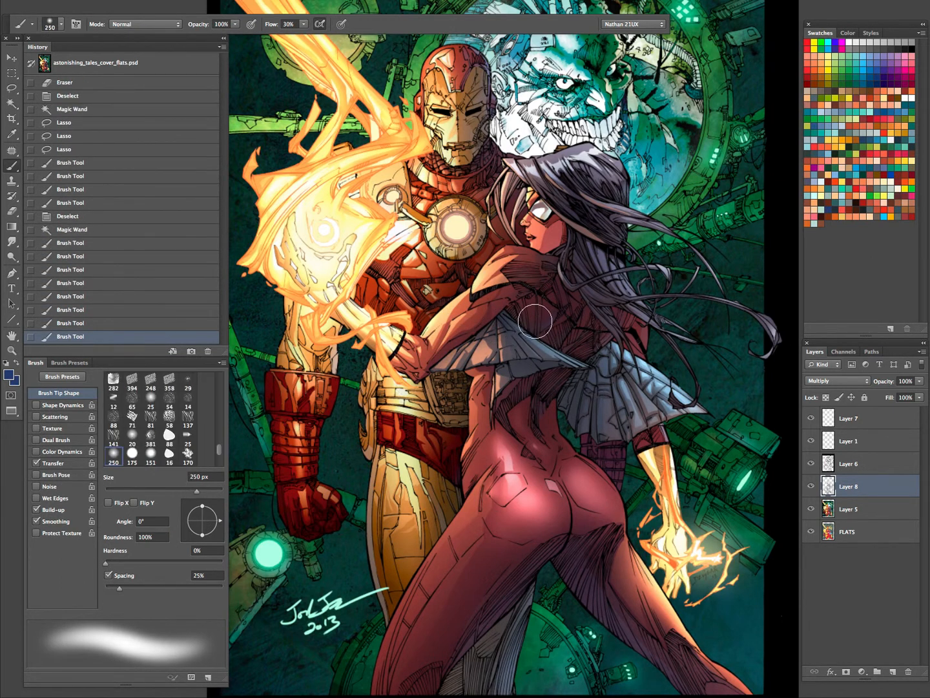
- Erase excess shadow along the upper part of the webbing under the arm with a progressively smaller eraser
key("e")
mouse_move(493, 307)
left_mouse_down()
mouse_move(504, 336)
mouse_move(544, 294)
mouse_move(520, 289)
left_mouse_up()
key("bracketleft")
key("bracketleft")
key("bracketleft")
mouse_move(507, 299)
left_mouse_down()
mouse_move(471, 323)
mouse_move(516, 317)
left_mouse_up()
left_click_drag(515, 317, 539, 323)
- Compare the whole cover with the Layer 8 shadows hidden and shown
key("z")
left_click_drag(600, 332, 434, 576)
mouse_move(644, 358)
left_mouse_down()
mouse_move(534, 424)
mouse_move(531, 398)
mouse_move(495, 481)
left_mouse_up()
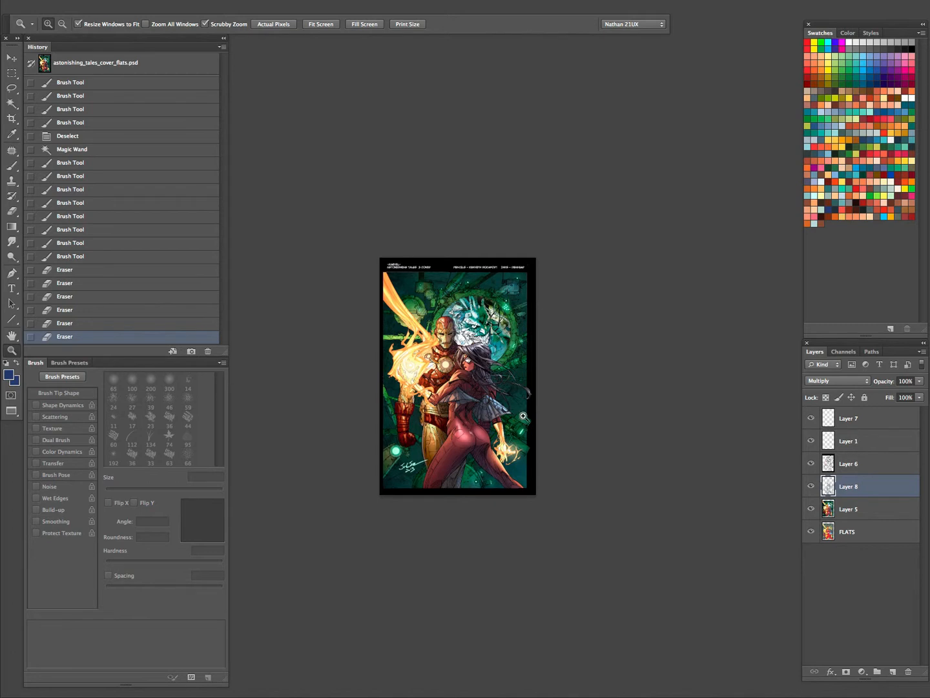
left_click_drag(525, 422, 507, 393)
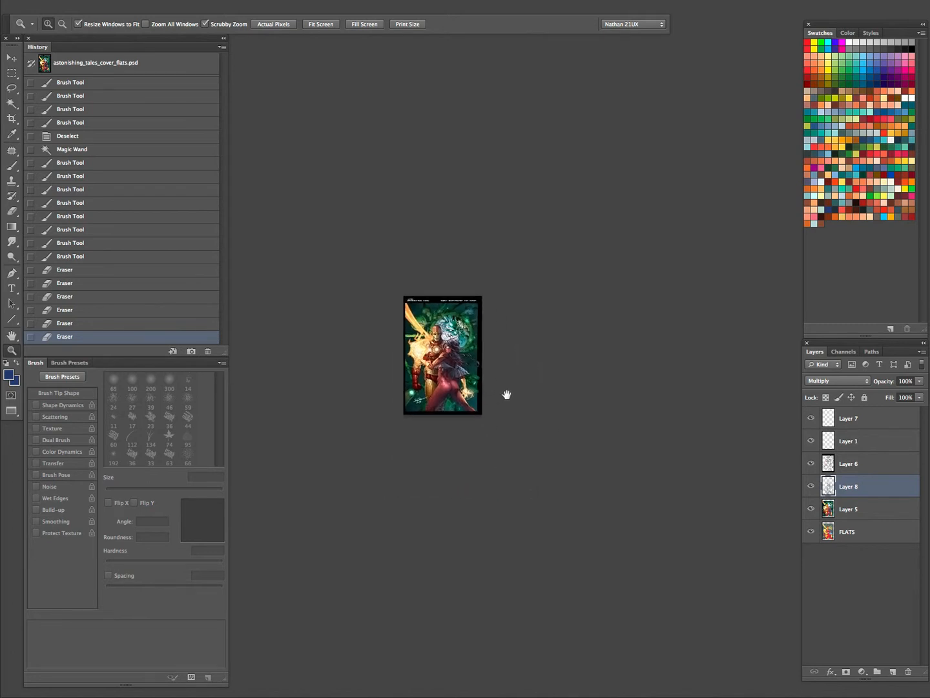
left_click(809, 489)
left_click(810, 488)
left_click(811, 489)
left_click(812, 489)
left_click(811, 489)
left_click(811, 489)
left_click(811, 489)
left_click(811, 490)
left_click(811, 489)
left_click(811, 489)
left_click(811, 489)
left_click(811, 489)
left_click_drag(465, 361, 525, 341)
left_click_drag(465, 380, 523, 385)
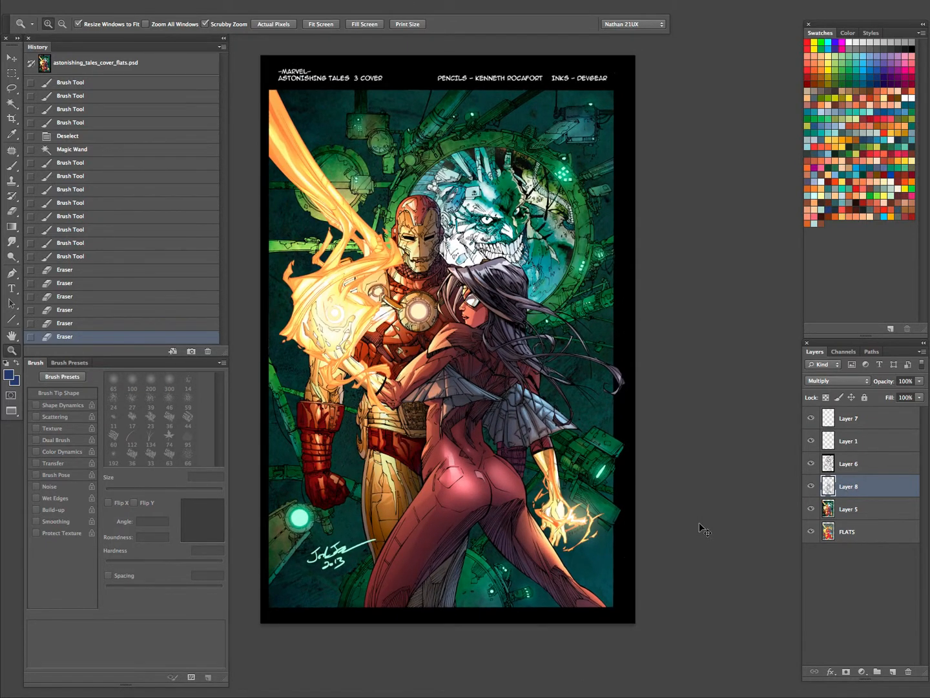
- Add a new layer in Overlay mode directly above Layer 8
key("super+shift+n")
left_click(491, 405)
left_click(444, 551)
key("Return")
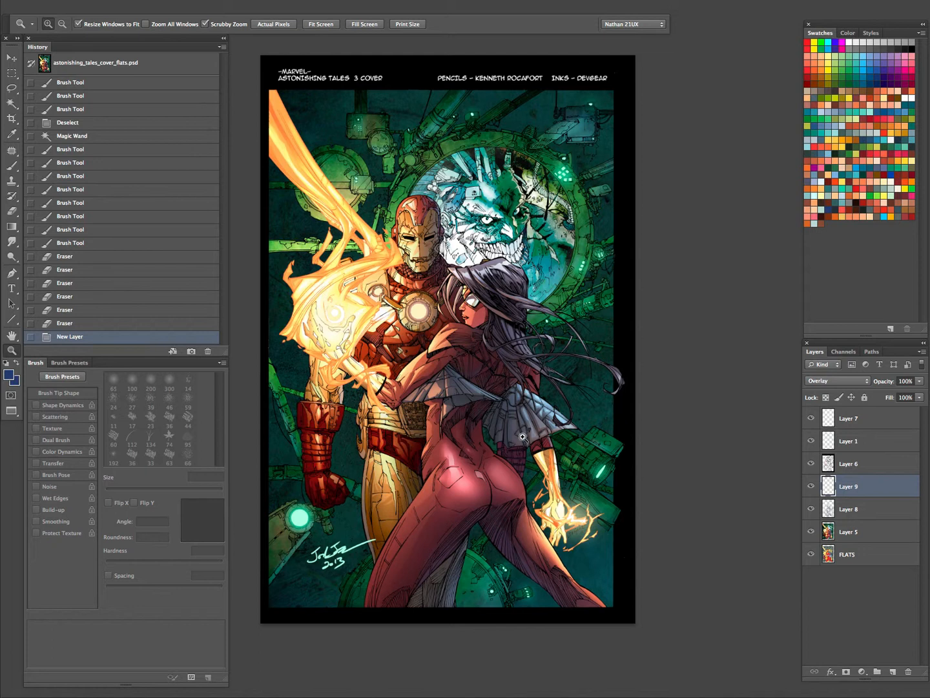
- Load the Hard Edge brush preset with white as the foreground color and turn on Shape Dynamics
key("b")
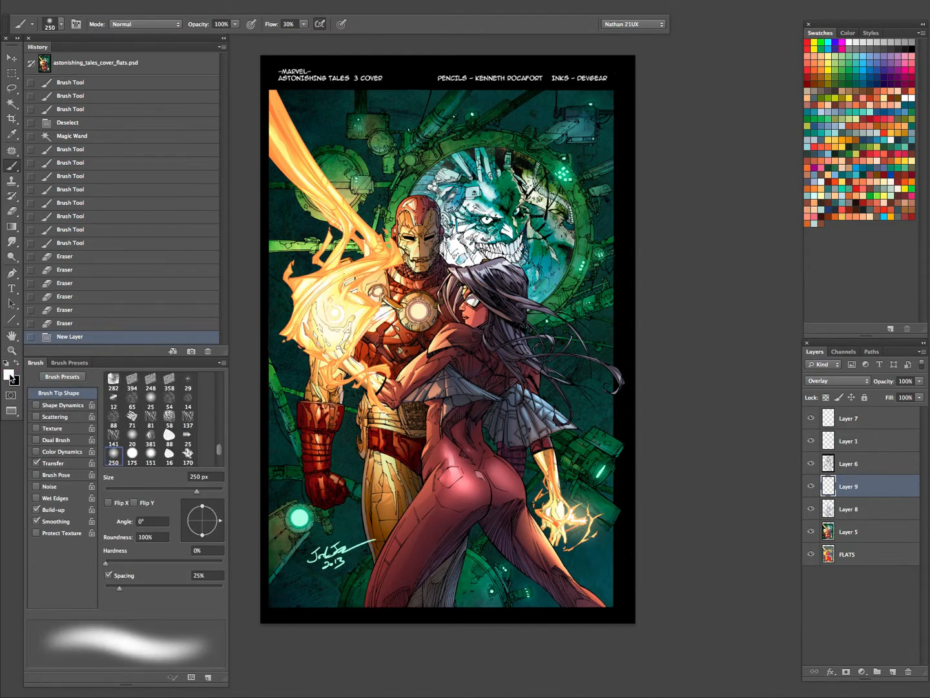
left_click(24, 24)
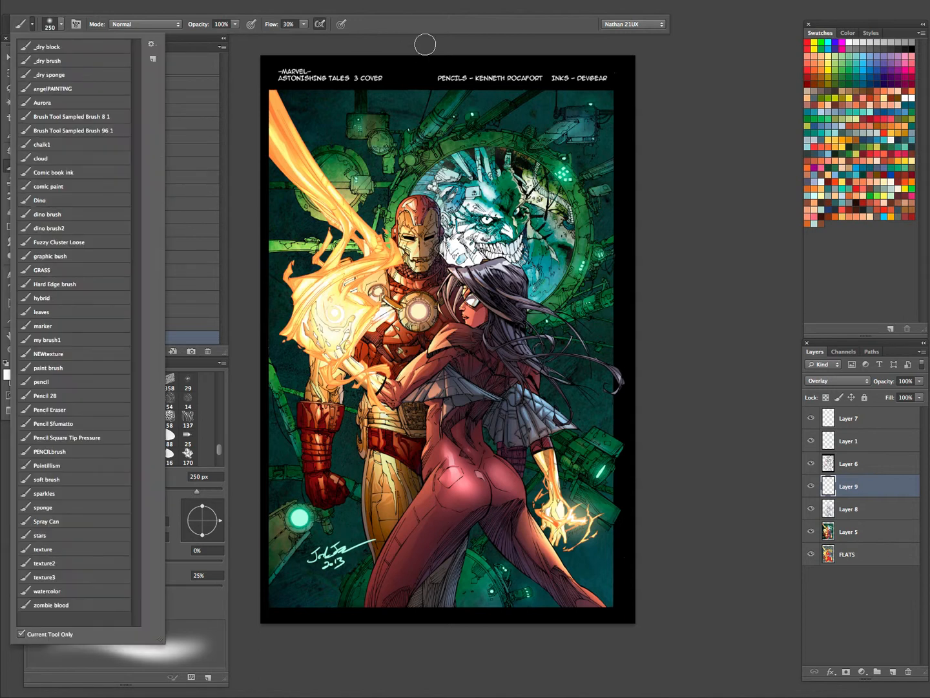
left_click(395, 26)
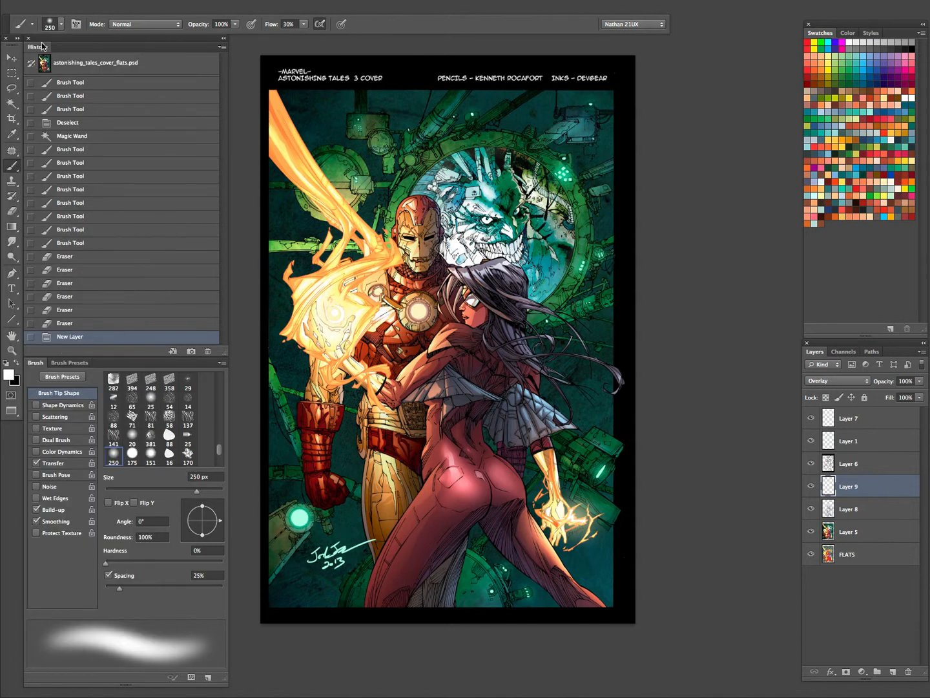
left_click(20, 25)
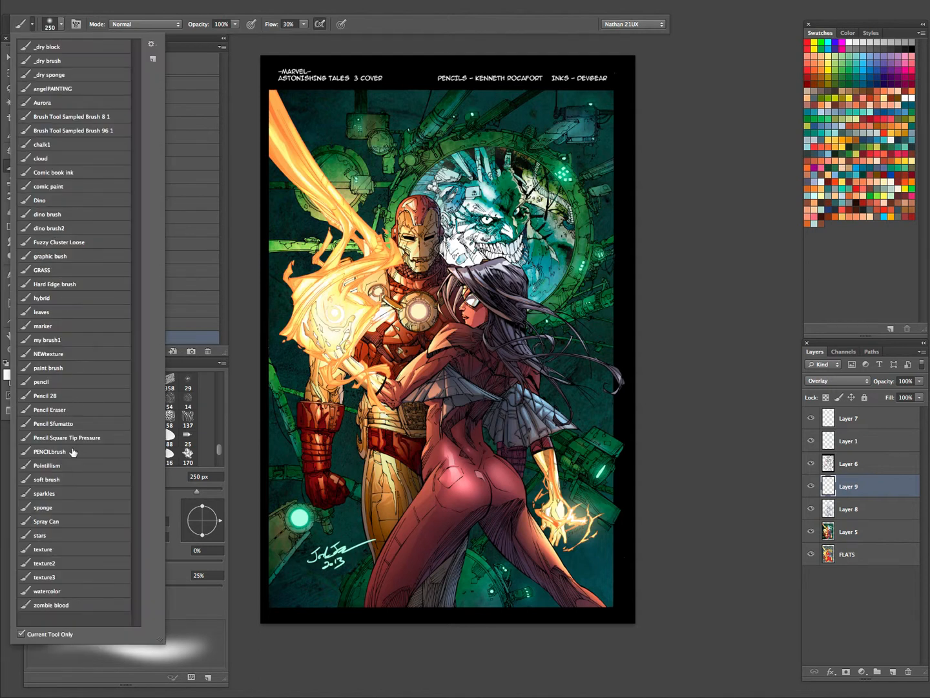
left_click(77, 283)
left_click(369, 26)
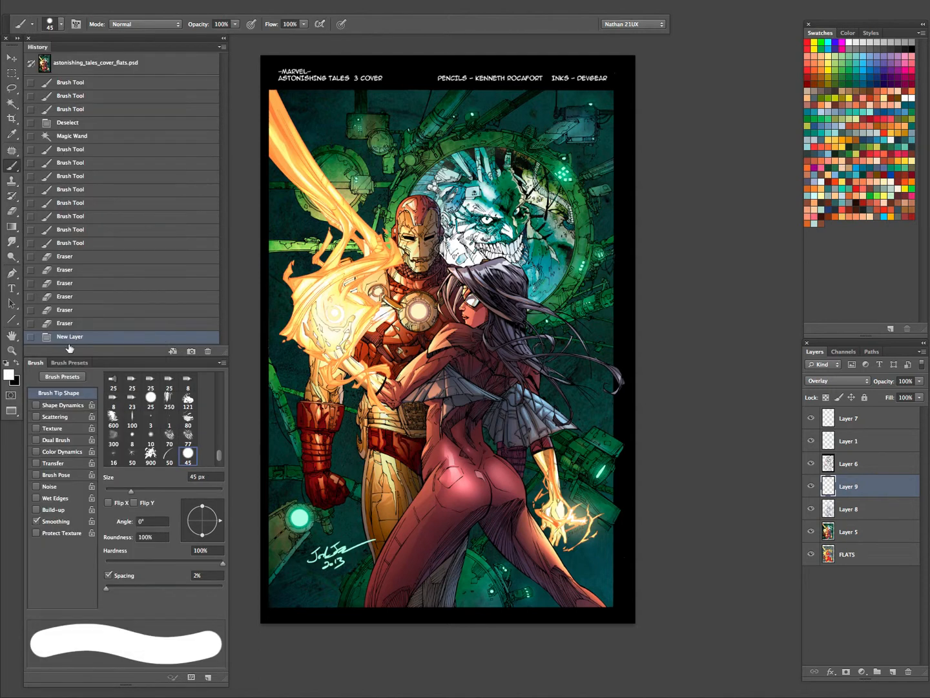
left_click(37, 406)
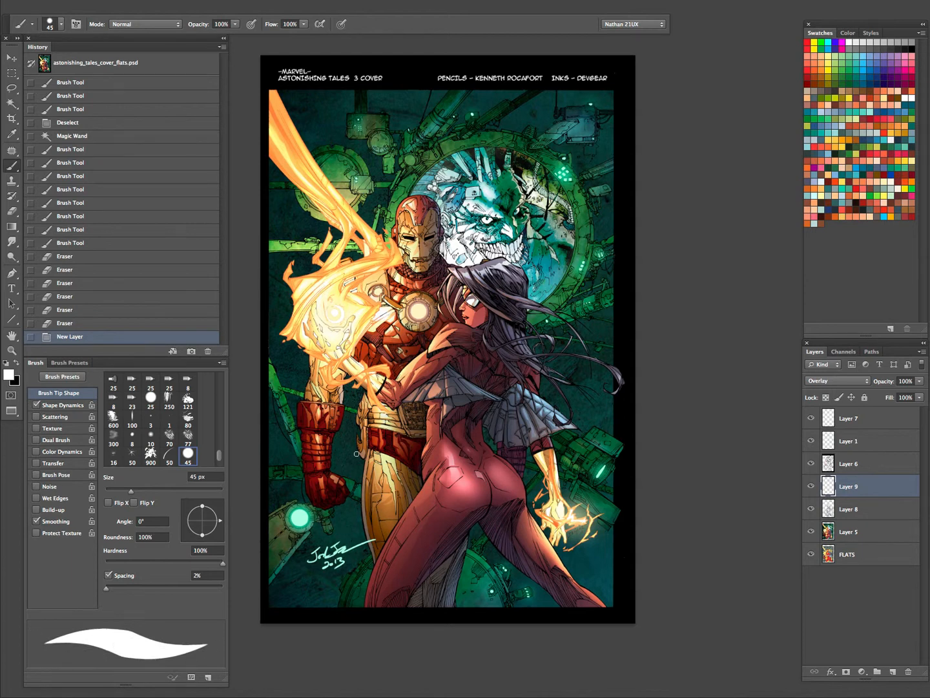
- Clear the selection and hide the panels for an unobstructed view of the two figures
key("super+d")
key("z")
left_click_drag(336, 398, 472, 433)
left_click_drag(679, 394, 511, 532)
left_click_drag(625, 440, 530, 520)
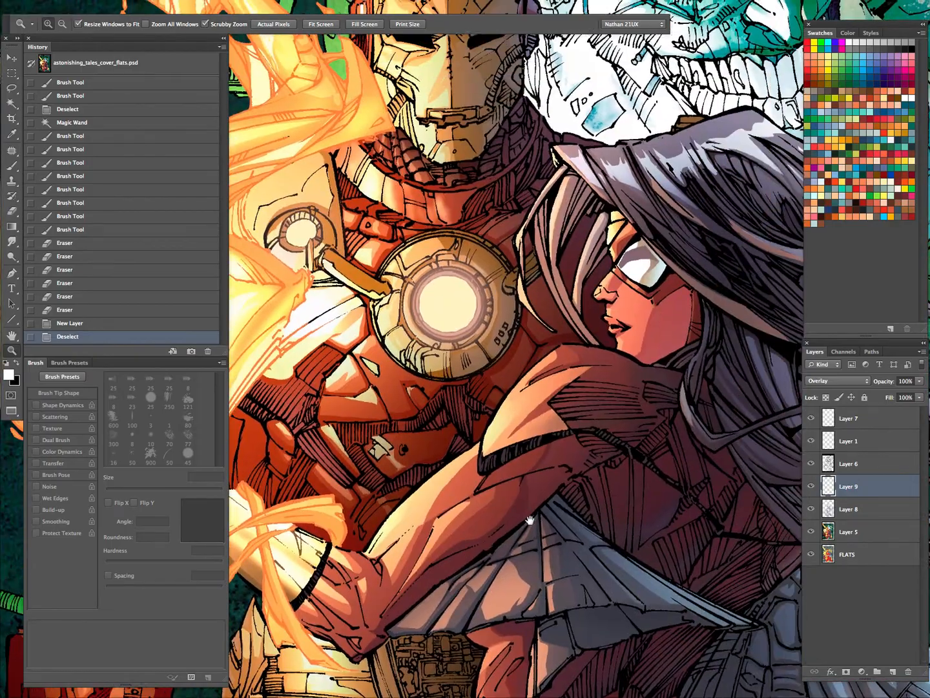
left_click(458, 332)
key("Tab")
- Examine the armored man, the woman and the face behind them up close
left_click_drag(586, 405, 495, 490)
left_click_drag(692, 406, 600, 463)
left_click_drag(494, 522, 485, 414)
left_click_drag(468, 288, 487, 286)
left_click_drag(457, 342, 457, 422)
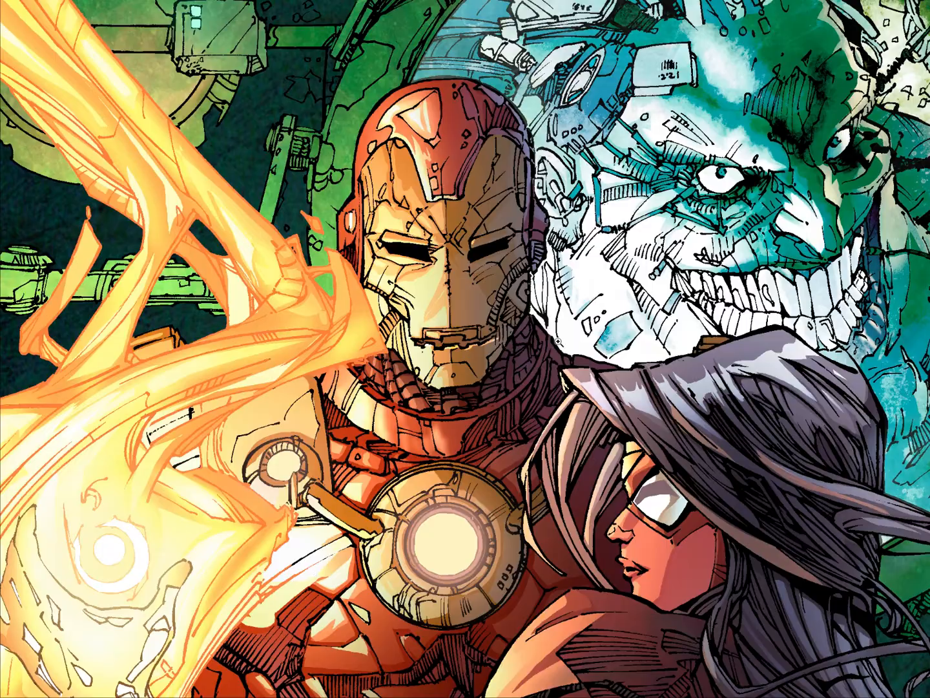
left_click_drag(549, 344, 516, 346)
left_click_drag(549, 391, 503, 370)
scroll(503, 370, "up", 2)
scroll(497, 414, "down", 3)
left_click_drag(502, 419, 524, 290)
scroll(523, 291, "up", 2)
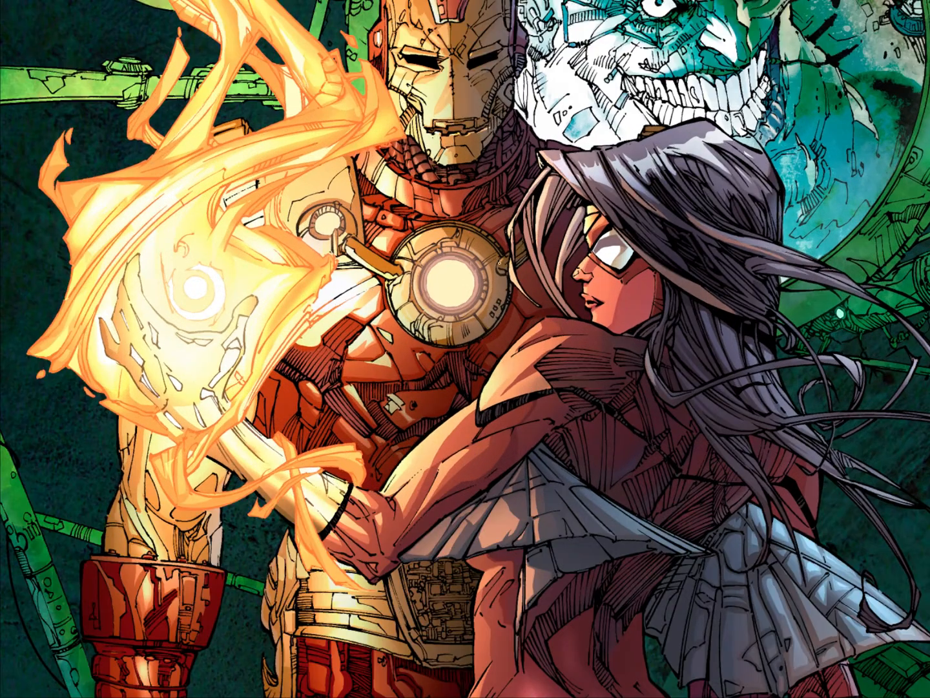
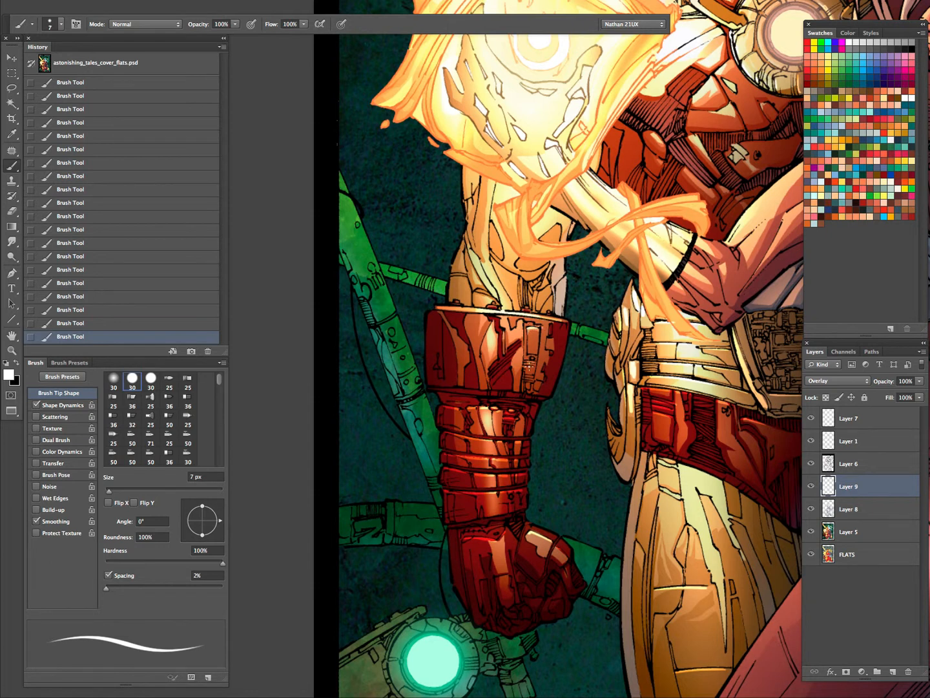
- Compare the full cover with Layer 6 and then Layer 9 hidden and shown
key("z")
mouse_move(578, 328)
left_mouse_down()
mouse_move(483, 530)
mouse_move(448, 536)
left_mouse_up()
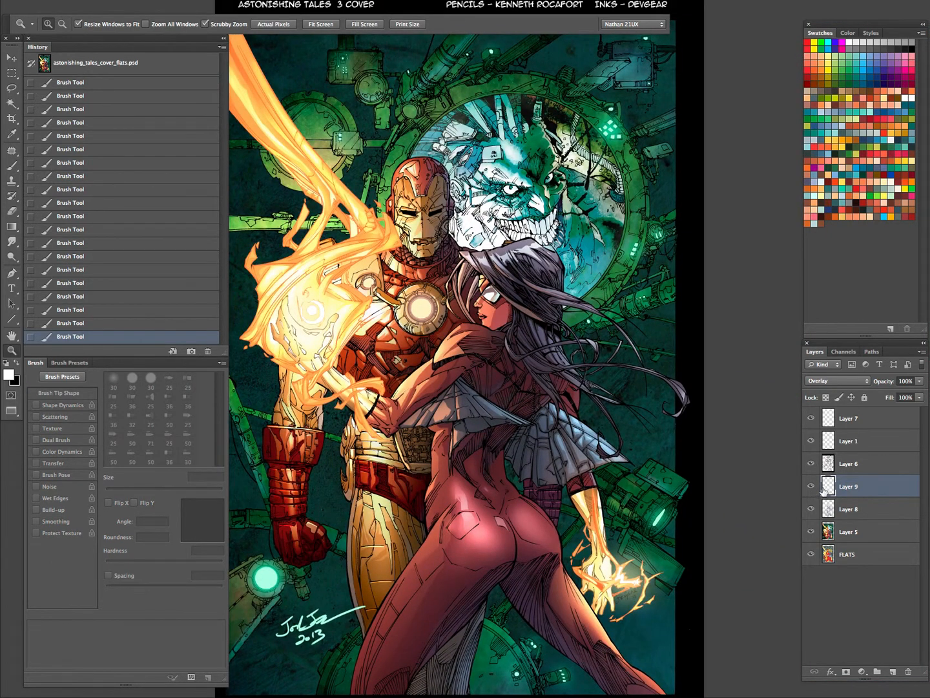
left_click(811, 464)
left_click(811, 464)
left_click(811, 487)
left_click(812, 488)
- Compare the close-up of the armored man's helmet and chest with the Layer 9 highlights hidden and shown
left_click_drag(434, 270, 480, 248)
key("b")
mouse_move(337, 231)
left_mouse_down()
mouse_move(386, 263)
mouse_move(401, 252)
mouse_move(396, 247)
mouse_move(395, 261)
mouse_move(451, 249)
left_mouse_up()
mouse_move(370, 239)
left_mouse_down()
mouse_move(383, 243)
mouse_move(351, 222)
mouse_move(362, 224)
left_mouse_up()
left_click_drag(540, 214, 537, 343)
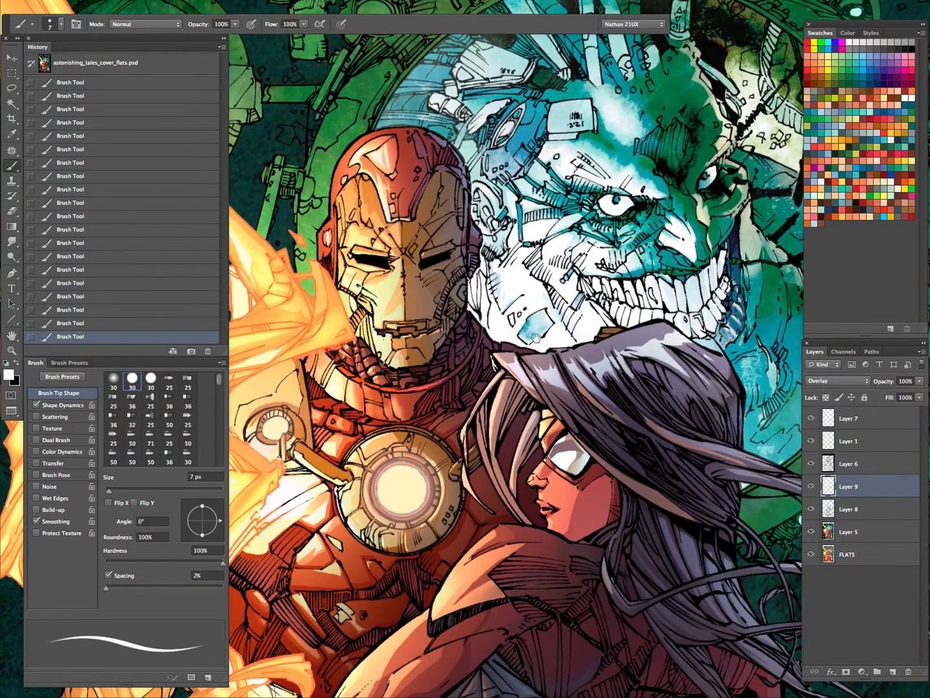
left_click(812, 488)
left_click(811, 487)
left_click(811, 487)
left_click(812, 487)
- Paint thin white highlights with the 7 px brush on the green cylindrical machinery at the ring's lower right
key("Tab")
left_click_drag(663, 602, 603, 391)
left_click_drag(843, 369, 607, 498)
left_click_drag(647, 437, 657, 522)
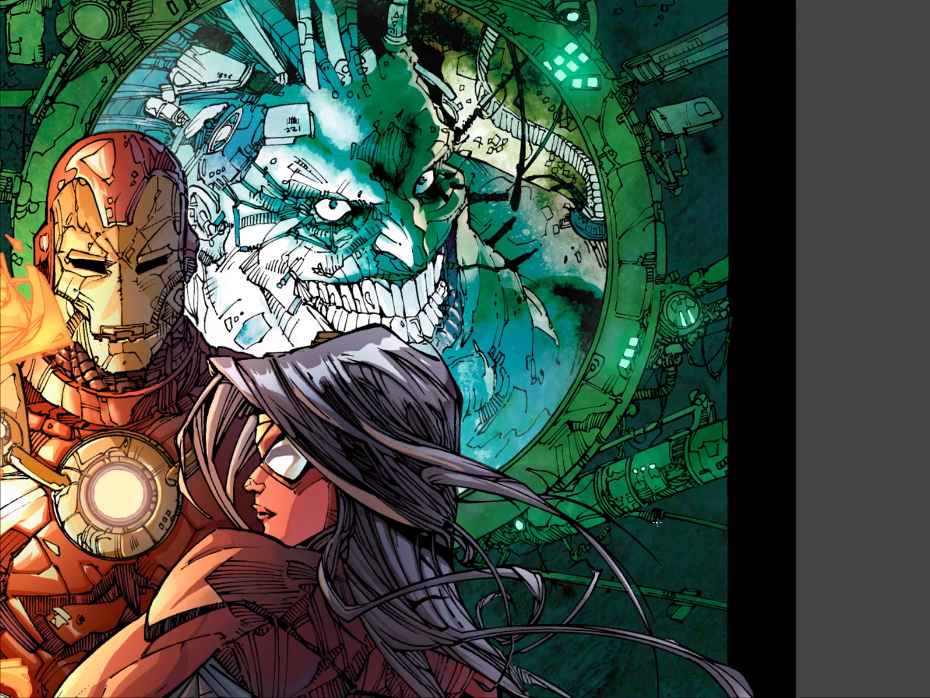
key("Tab")
mouse_move(704, 438)
left_mouse_down()
mouse_move(666, 442)
mouse_move(569, 478)
mouse_move(585, 476)
mouse_move(543, 498)
left_mouse_up()
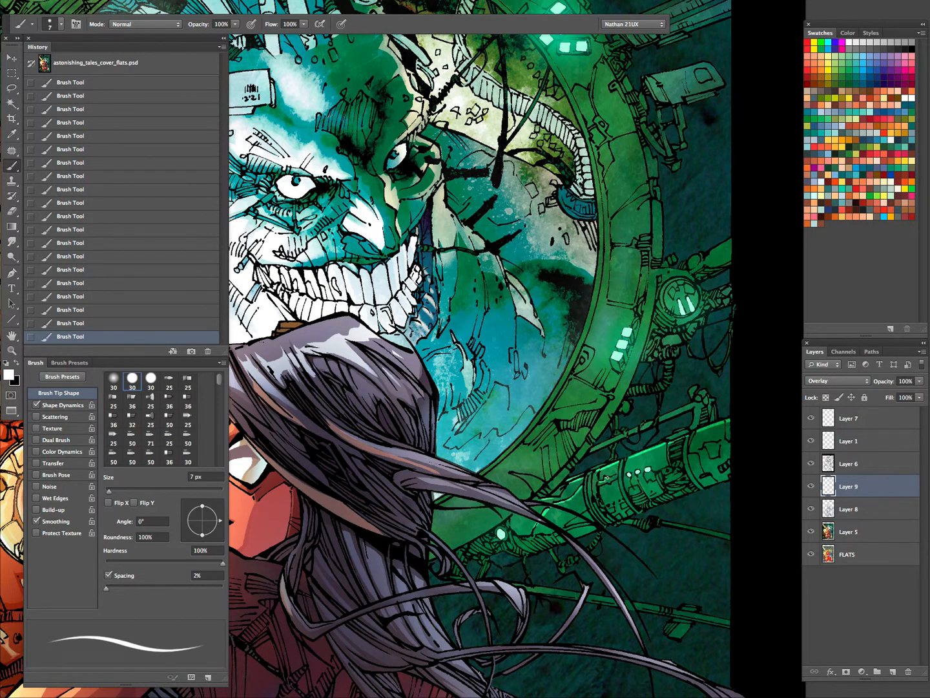
mouse_move(625, 458)
left_mouse_down()
mouse_move(631, 491)
mouse_move(589, 498)
left_mouse_up()
left_click_drag(587, 476, 590, 505)
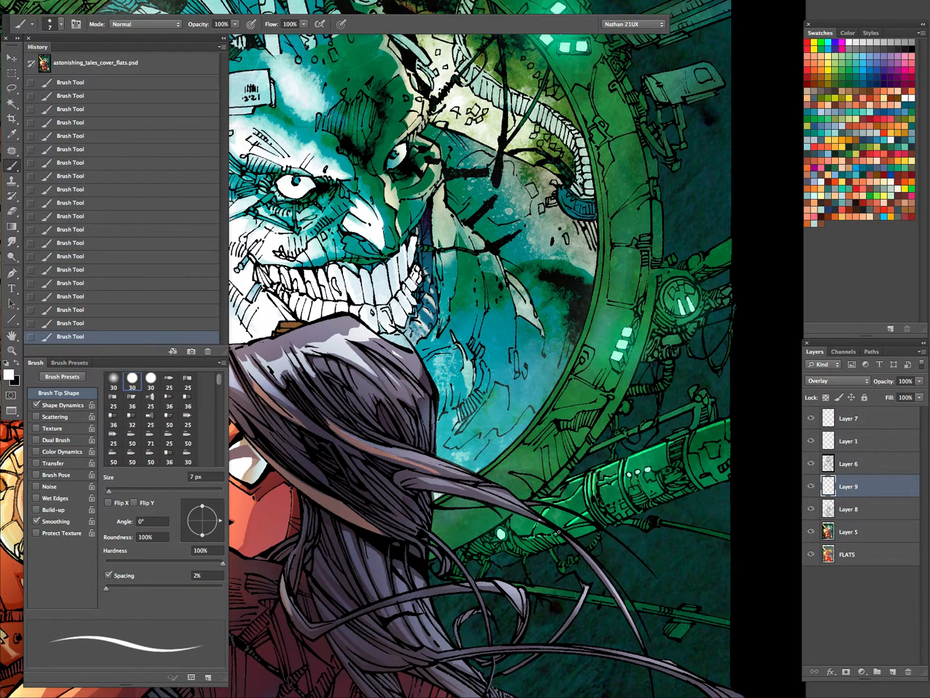
left_click_drag(591, 526, 574, 531)
left_click_drag(631, 488, 637, 484)
left_click_drag(705, 444, 721, 443)
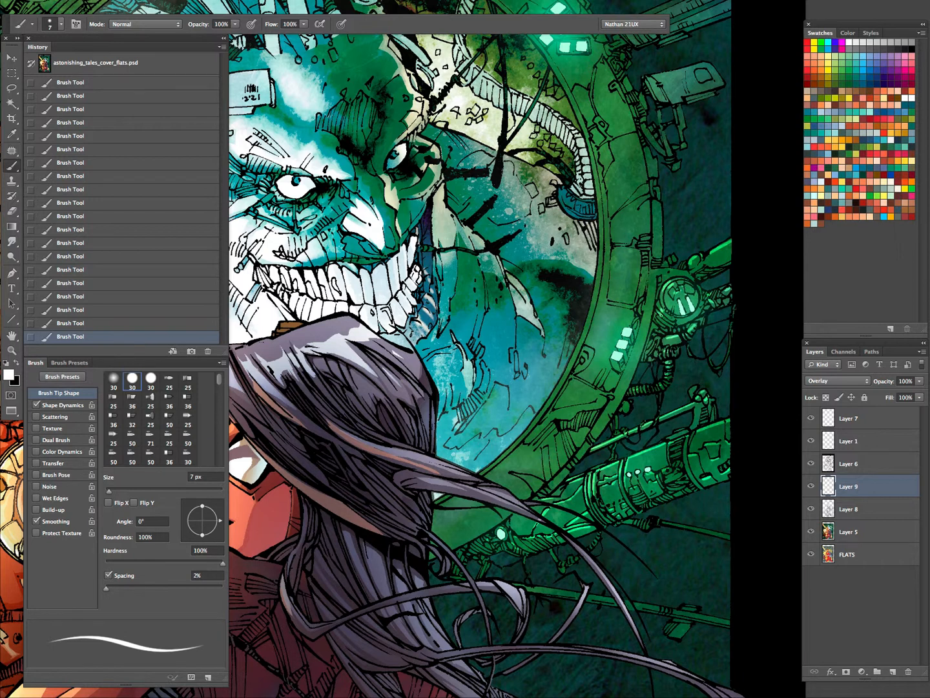
- Try two highlight strokes along the ring's lower-right section
left_click_drag(673, 335, 720, 420)
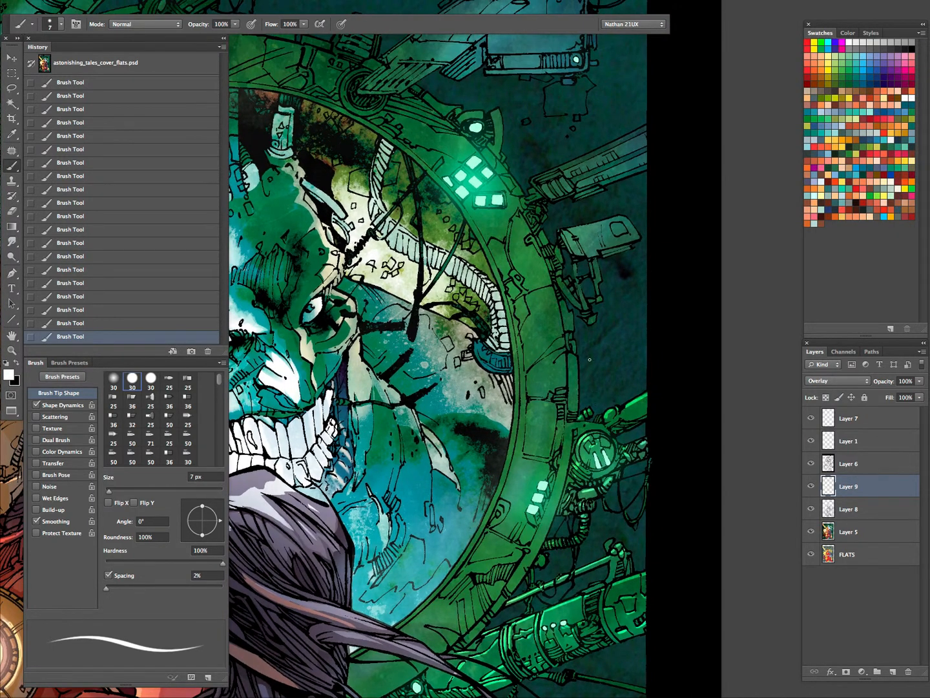
mouse_move(538, 555)
left_mouse_down()
mouse_move(437, 348)
mouse_move(499, 483)
mouse_move(494, 503)
left_mouse_up()
mouse_move(542, 546)
left_mouse_down()
mouse_move(521, 452)
mouse_move(496, 516)
left_mouse_up()
key("ctrl+alt+z")
key("ctrl+alt+z")
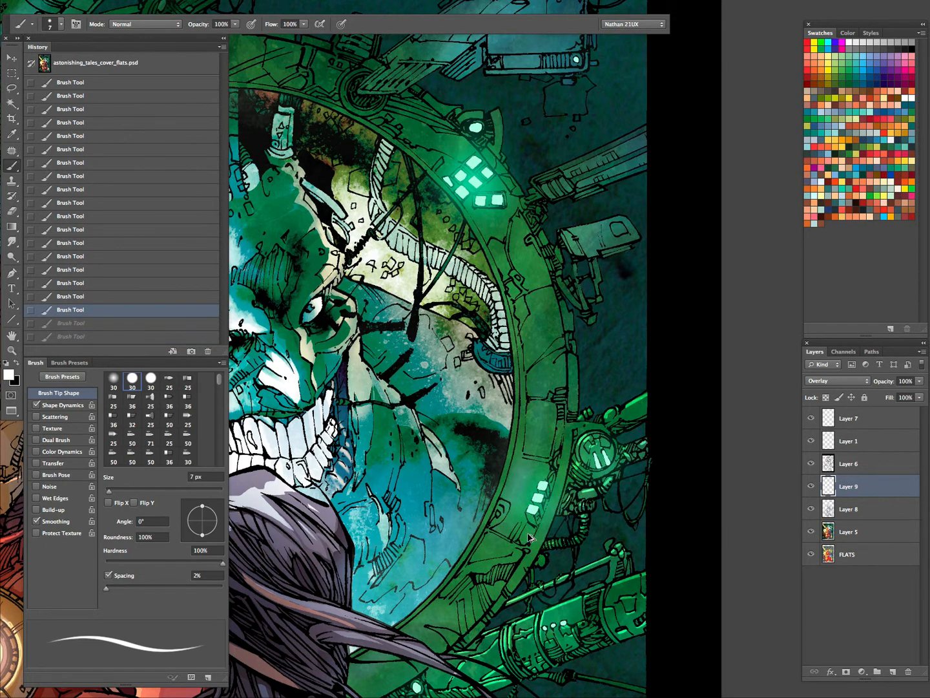
- Paint thin highlights on the barrel and the small camera with its bracket beside the ring's upper right
scroll(528, 533, "up", 5)
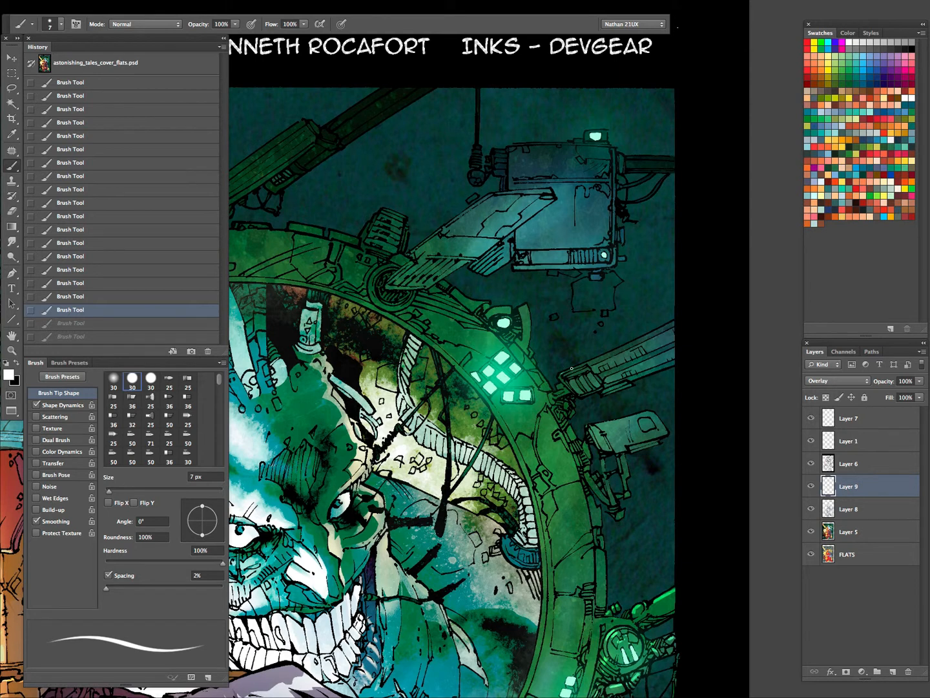
key("ctrl+shift+z")
key("ctrl+shift+z")
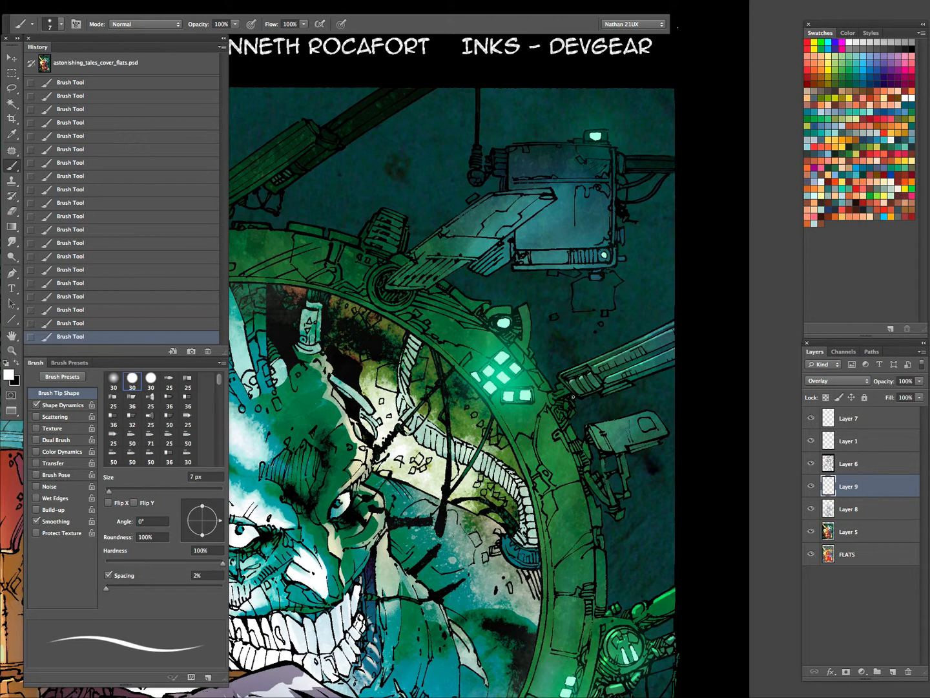
key("Tab")
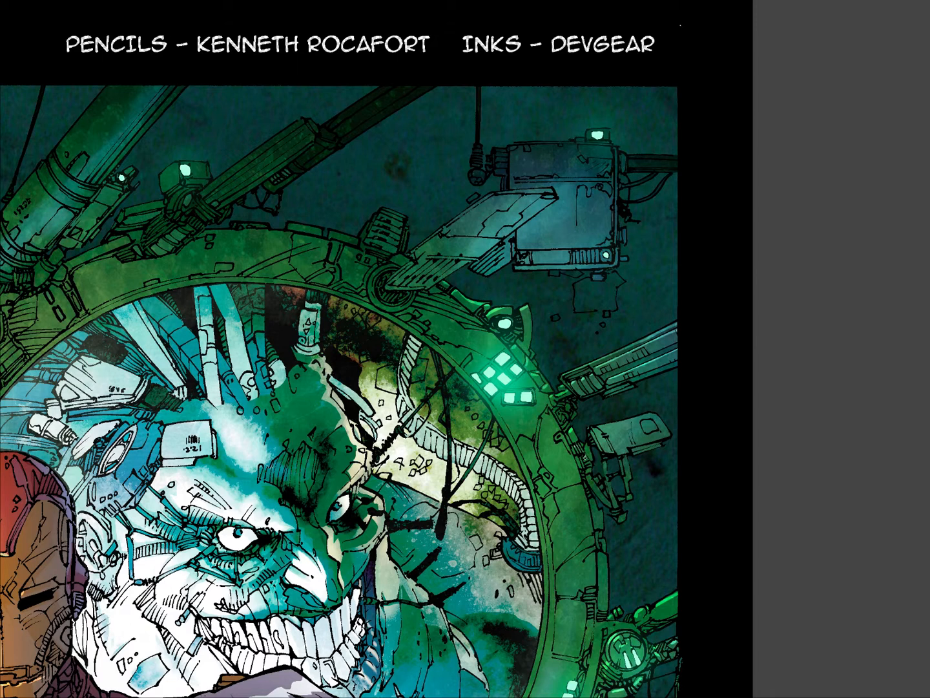
left_click_drag(603, 467, 615, 505)
left_click_drag(608, 484, 615, 506)
left_click_drag(625, 459, 628, 478)
mouse_move(600, 428)
left_mouse_down()
mouse_move(657, 411)
mouse_move(659, 420)
mouse_move(643, 424)
left_mouse_up()
- Paint thin highlights along the panel edges on the right side of the green ring
left_click_drag(682, 513, 682, 371)
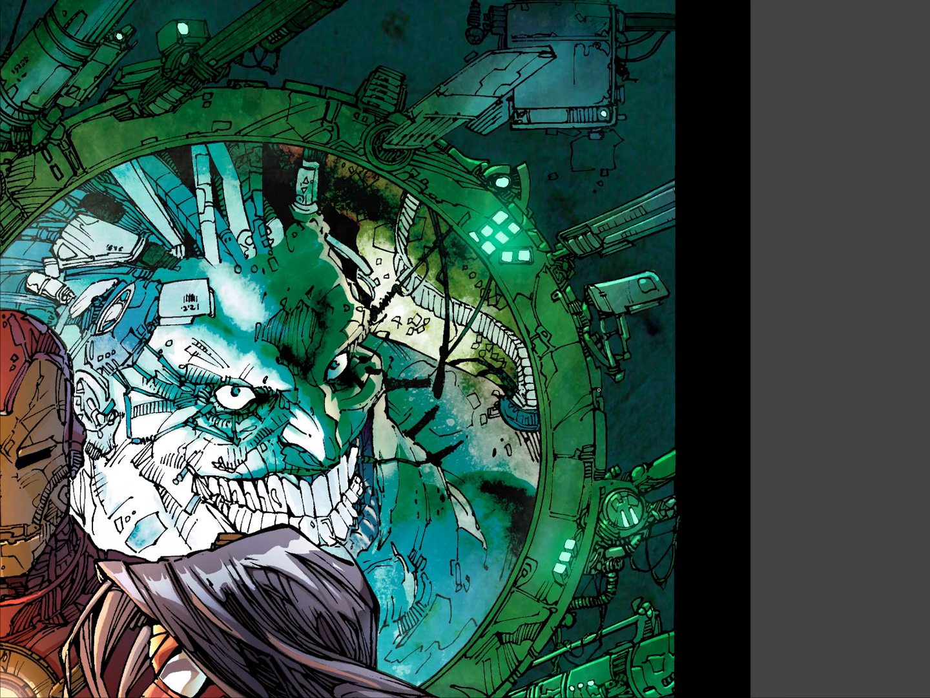
mouse_move(603, 411)
left_mouse_down()
mouse_move(600, 483)
mouse_move(596, 476)
mouse_move(608, 469)
mouse_move(618, 480)
mouse_move(604, 494)
left_mouse_up()
left_click_drag(590, 394, 556, 431)
mouse_move(570, 419)
left_mouse_down()
mouse_move(593, 406)
mouse_move(585, 418)
left_mouse_up()
mouse_move(558, 457)
left_mouse_down()
mouse_move(579, 460)
mouse_move(593, 449)
left_mouse_up()
mouse_move(584, 456)
left_mouse_down()
mouse_move(584, 503)
mouse_move(573, 521)
left_mouse_up()
mouse_move(553, 357)
left_mouse_down()
mouse_move(579, 342)
mouse_move(554, 358)
mouse_move(547, 387)
mouse_move(544, 345)
left_mouse_up()
mouse_move(515, 304)
left_mouse_down()
mouse_move(521, 294)
mouse_move(534, 315)
mouse_move(545, 273)
mouse_move(558, 287)
left_mouse_up()
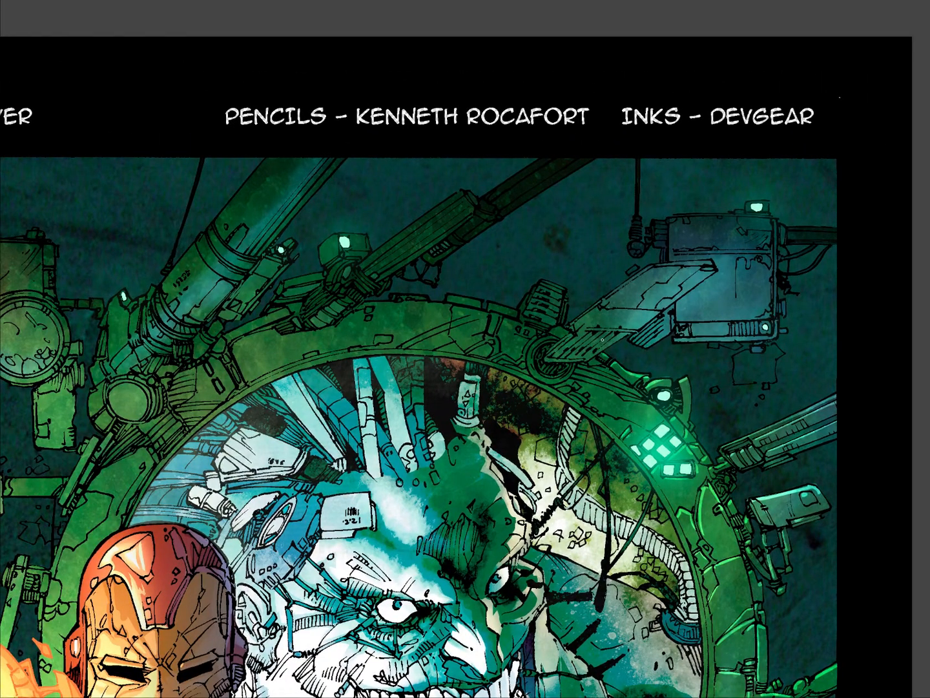
- Highlight the slatted wing and the lower edge of the grey box at the cover's upper right, undoing one stray stroke
left_click_drag(577, 322, 598, 305)
mouse_move(553, 351)
left_mouse_down()
mouse_move(567, 338)
mouse_move(635, 326)
mouse_move(625, 328)
mouse_move(652, 310)
left_mouse_up()
key("ctrl+z")
mouse_move(659, 269)
left_mouse_down()
mouse_move(688, 265)
mouse_move(654, 271)
mouse_move(613, 301)
mouse_move(653, 271)
left_mouse_up()
mouse_move(604, 300)
left_mouse_down()
mouse_move(655, 266)
mouse_move(711, 261)
left_mouse_up()
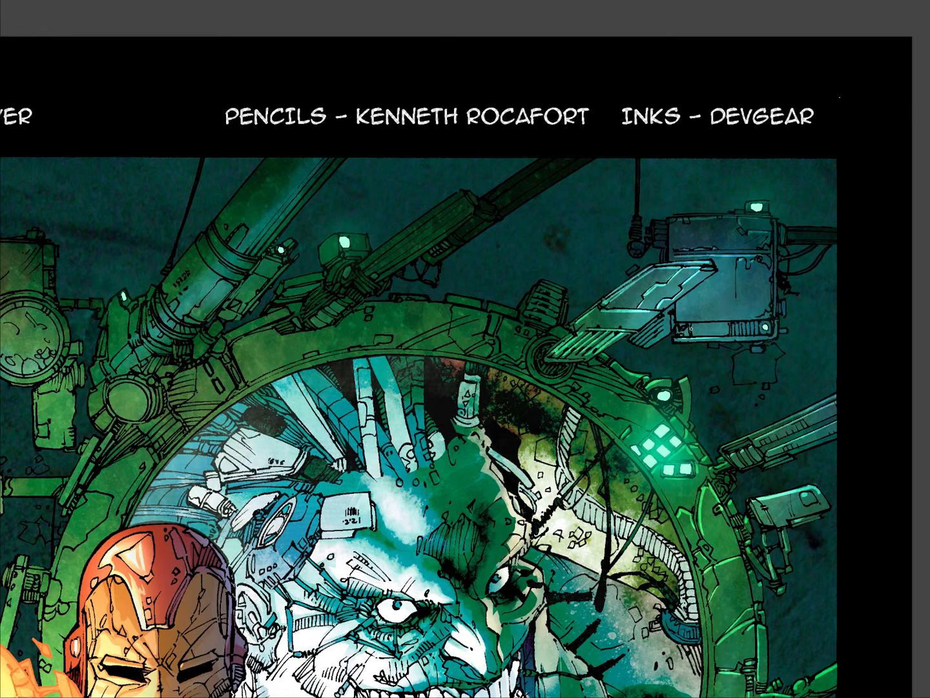
left_click_drag(680, 323, 755, 323)
left_click_drag(689, 341, 710, 341)
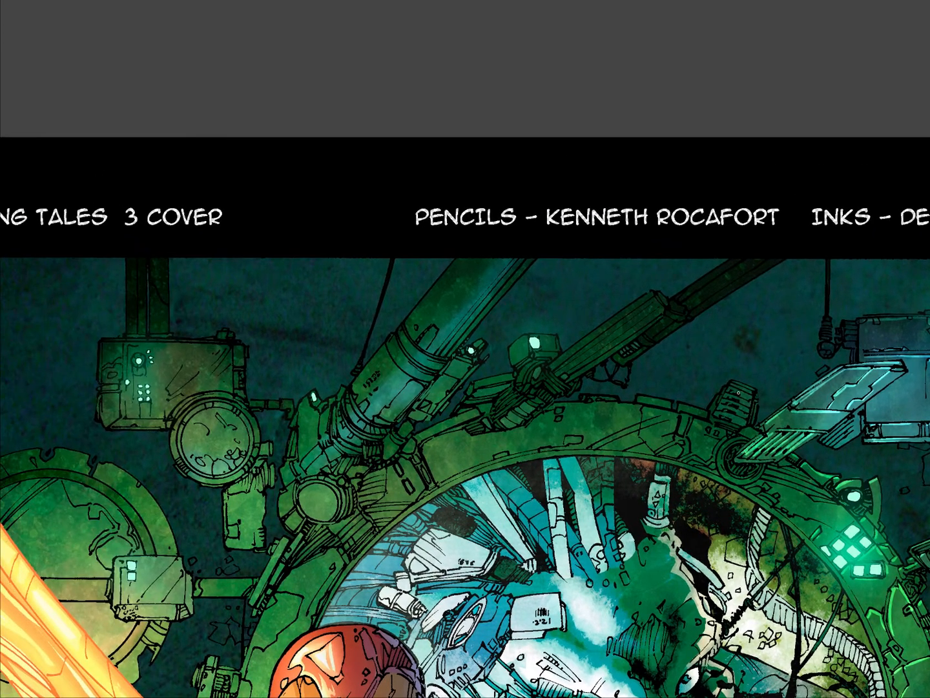
- With the canvas rotated, paint thin highlights on the ring's upper-left edge and the lamp box and arm above it
key("r")
left_click_drag(745, 478, 495, 480)
key("space")
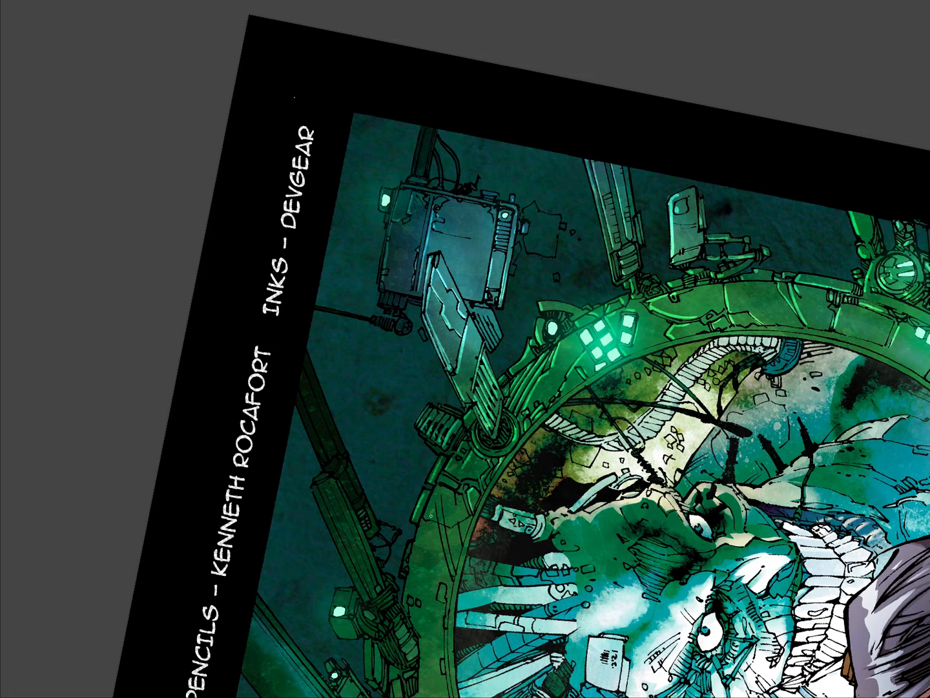
mouse_move(464, 469)
left_mouse_down()
mouse_move(410, 466)
mouse_move(322, 430)
mouse_move(322, 452)
mouse_move(710, 378)
left_mouse_up()
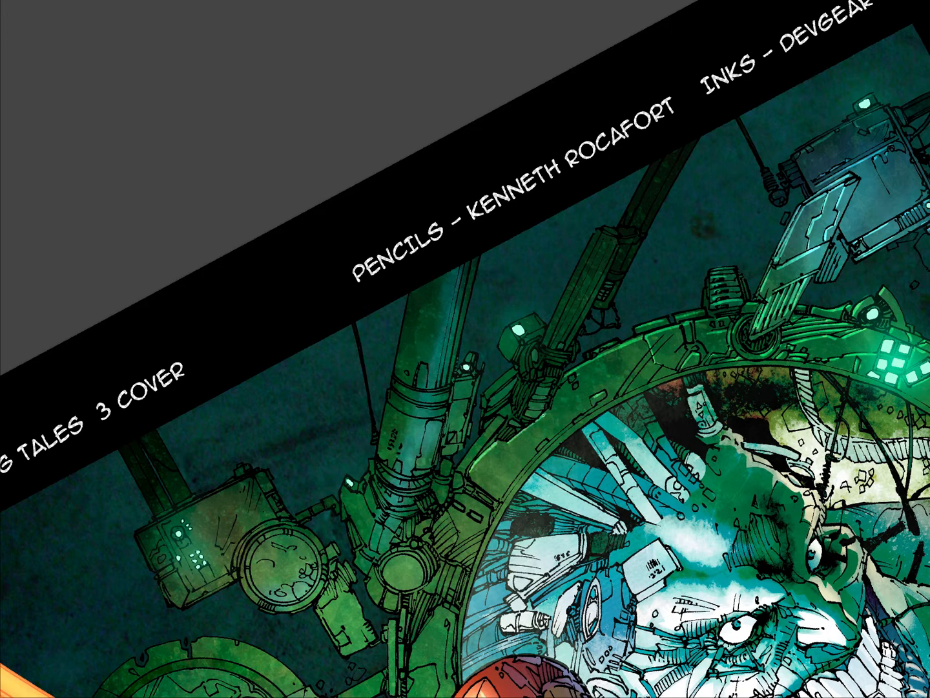
mouse_move(463, 463)
left_mouse_down()
mouse_move(512, 369)
mouse_move(488, 389)
left_mouse_up()
mouse_move(501, 343)
left_mouse_down()
mouse_move(522, 319)
mouse_move(507, 346)
mouse_move(514, 354)
mouse_move(599, 234)
mouse_move(581, 262)
left_mouse_up()
mouse_move(555, 335)
left_mouse_down()
mouse_move(594, 259)
mouse_move(546, 372)
mouse_move(527, 366)
left_mouse_up()
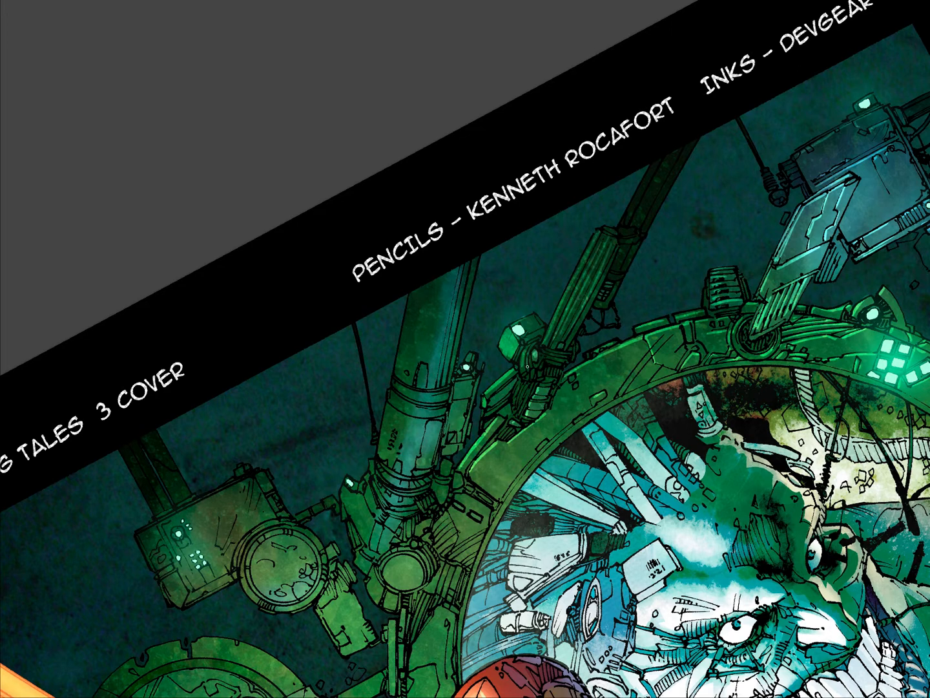
- Rework the highlights around the ring's upper-left rim and mount, undoing the unwanted strokes
mouse_move(504, 496)
left_mouse_down()
mouse_move(535, 453)
mouse_move(613, 398)
left_mouse_up()
key("ctrl+alt+z")
key("ctrl+alt+z")
key("ctrl+alt+z")
key("ctrl+alt+z")
left_click_drag(801, 489, 619, 448)
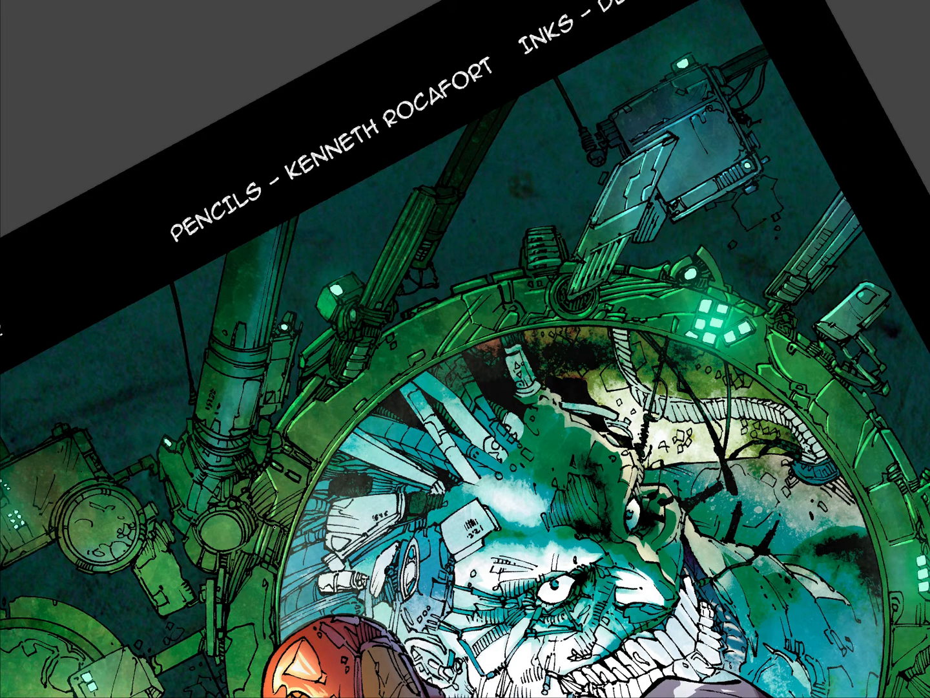
mouse_move(253, 485)
left_mouse_down()
mouse_move(254, 506)
mouse_move(251, 487)
left_mouse_up()
- Rotate and reposition the canvas for highlighting the right side of the ring
key("r")
mouse_move(743, 355)
left_mouse_down()
mouse_move(725, 627)
mouse_move(677, 352)
left_mouse_up()
key("space")
scroll(684, 392, "down", 1)
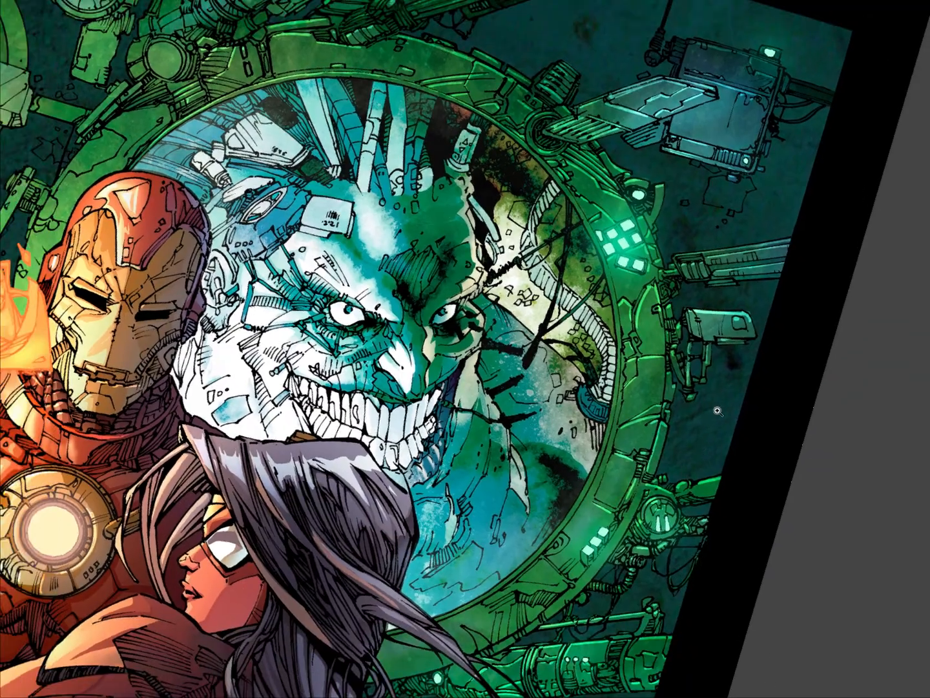
key("space")
left_click_drag(686, 462, 729, 309)
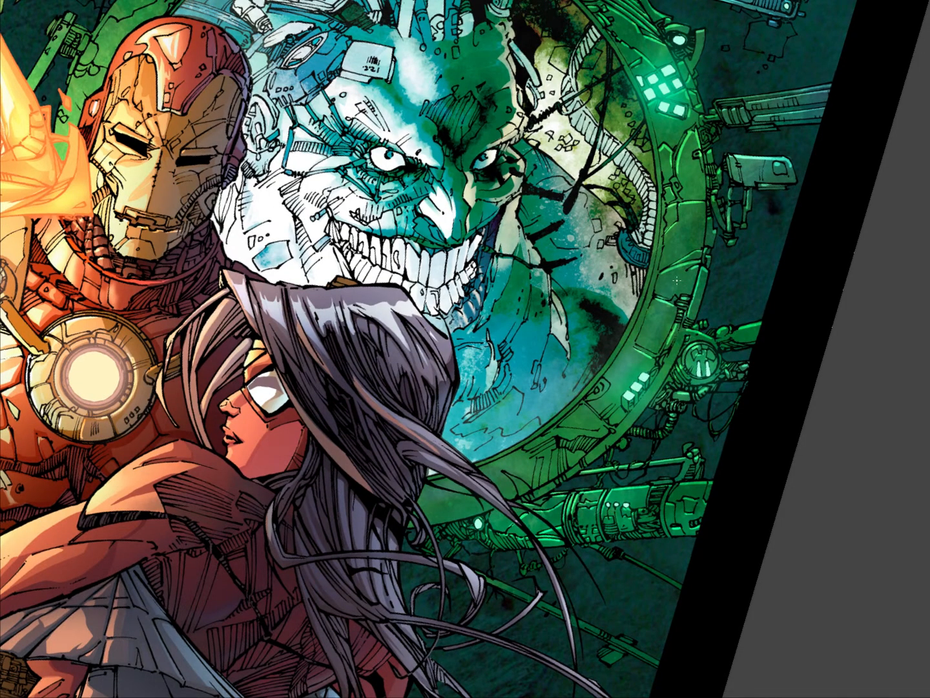